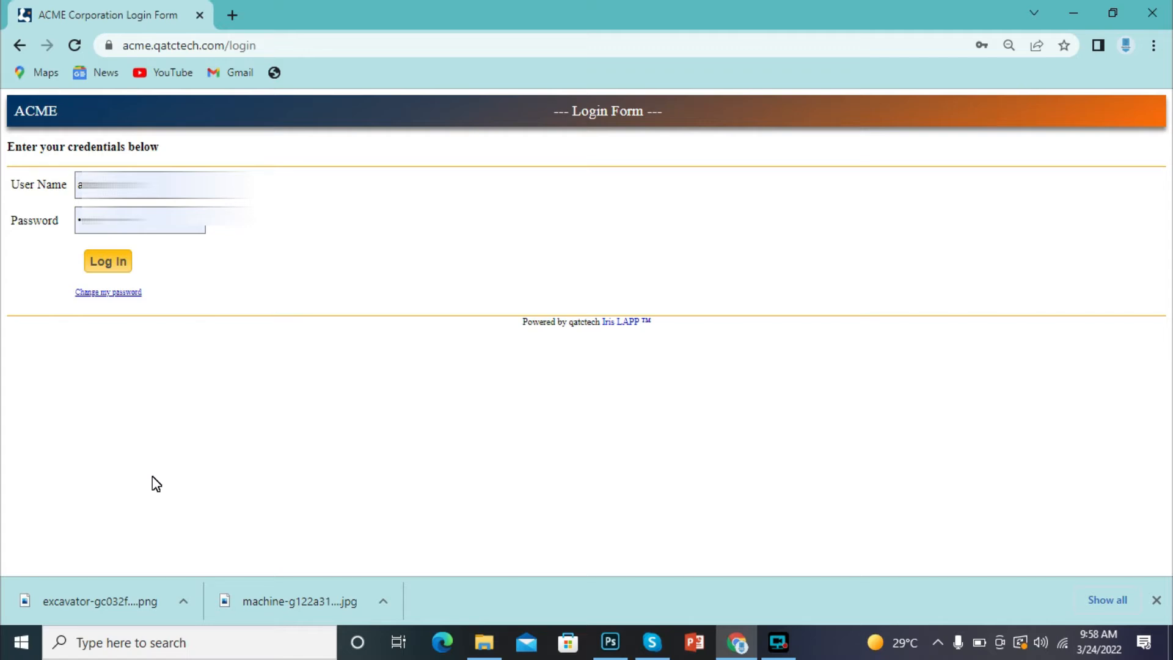
- Log in to ACME Corporation LAPP with the entered user name and password
{"action": "left_click", "coordinate": [115, 274]}
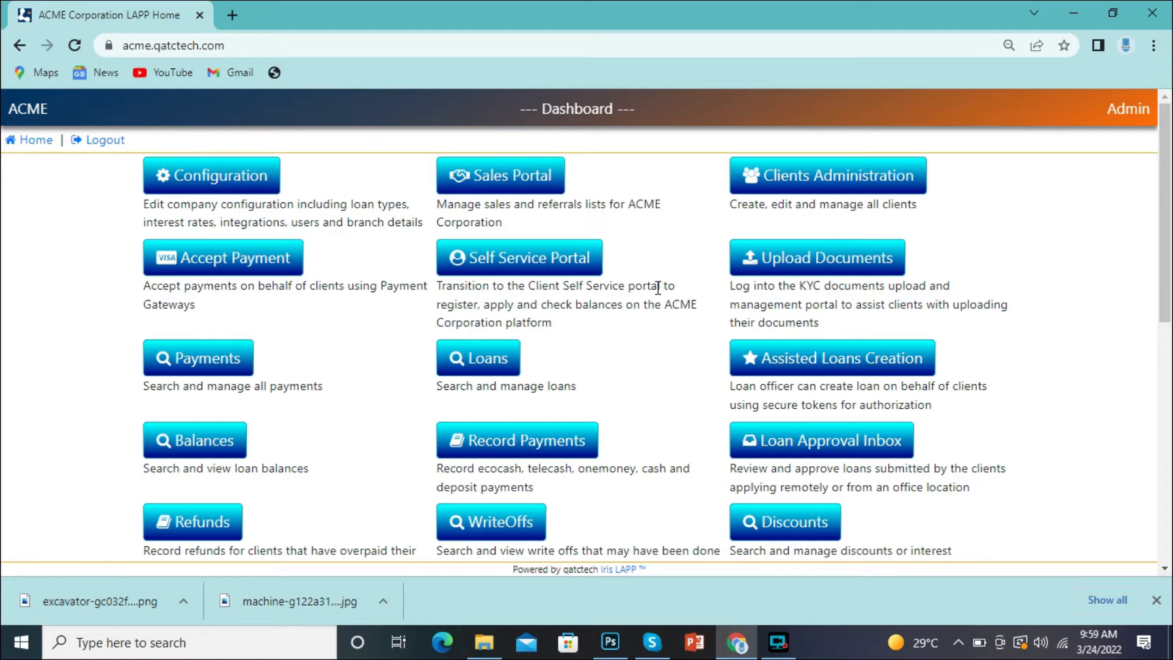
- Go to Clients Administration and start a New Client record
{"action": "left_click", "coordinate": [807, 195]}
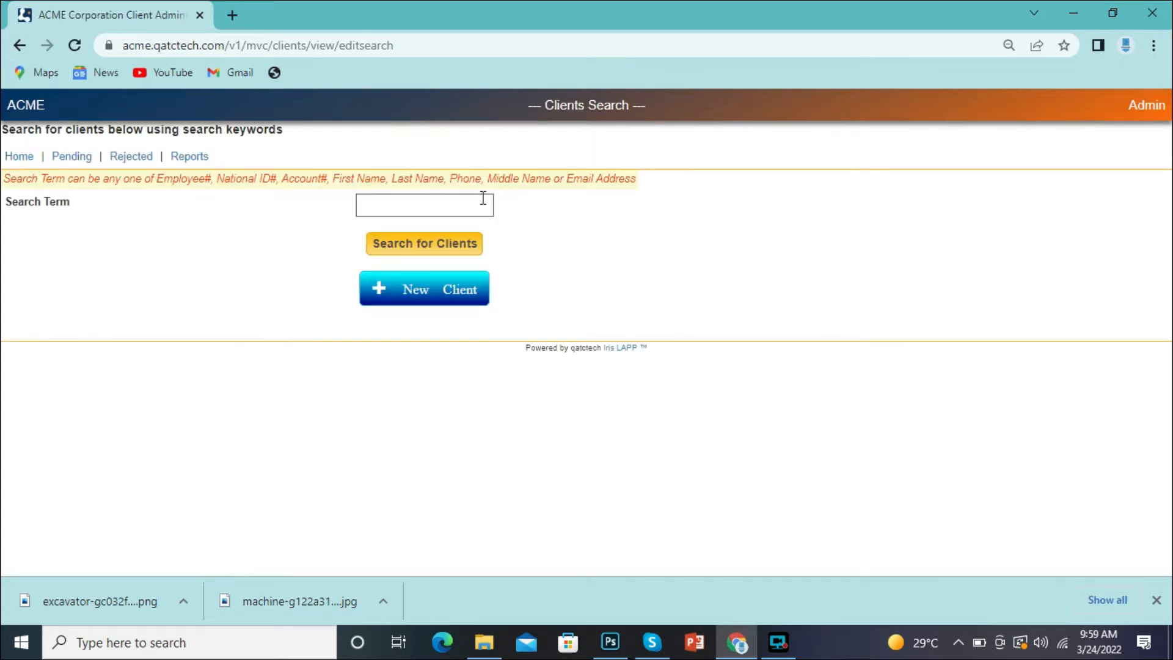
{"action": "left_click", "coordinate": [445, 300]}
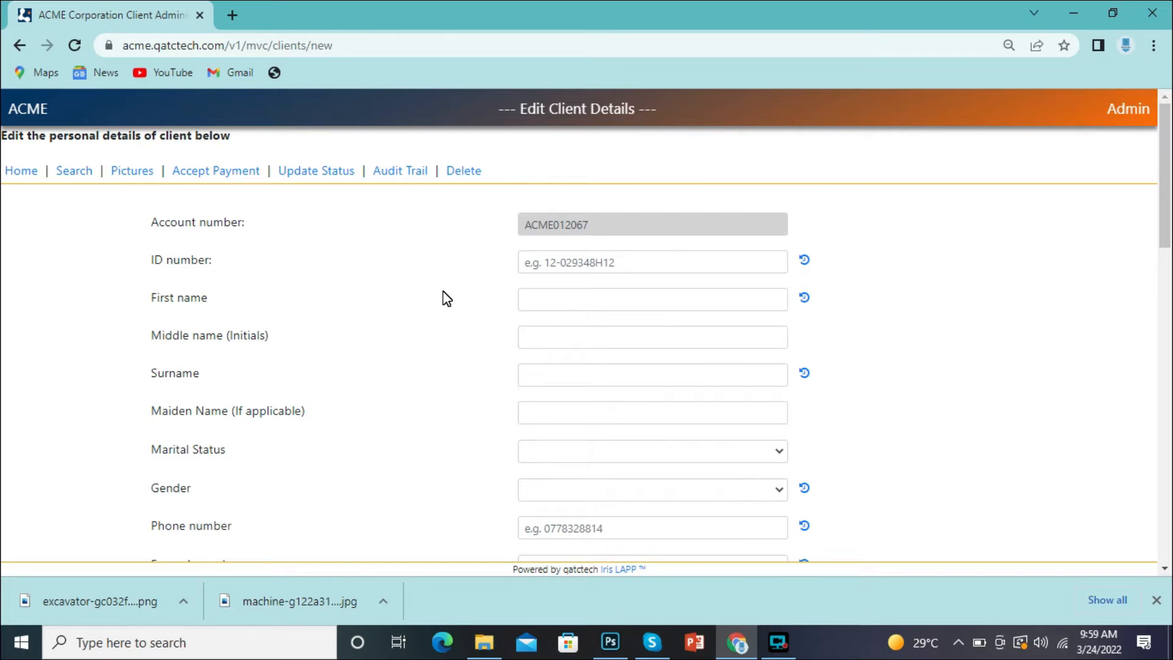
- Enter the client's ID number, first name and surname, leaving middle initials blank
{"action": "left_click", "coordinate": [586, 259]}
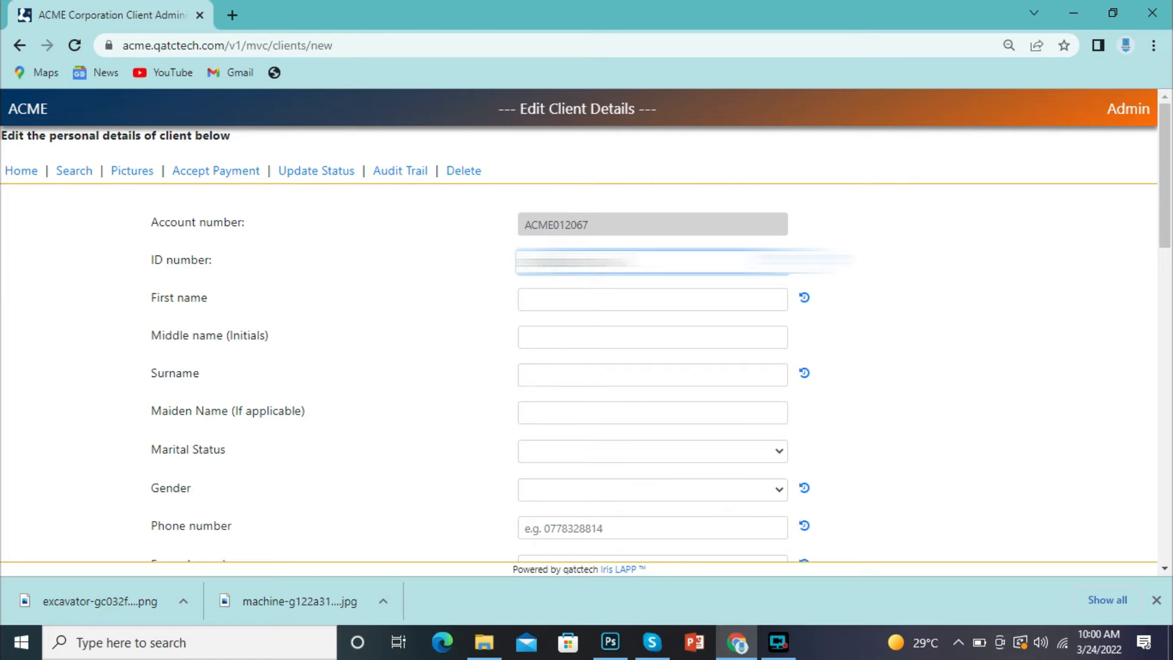
{"action": "left_click", "coordinate": [566, 300]}
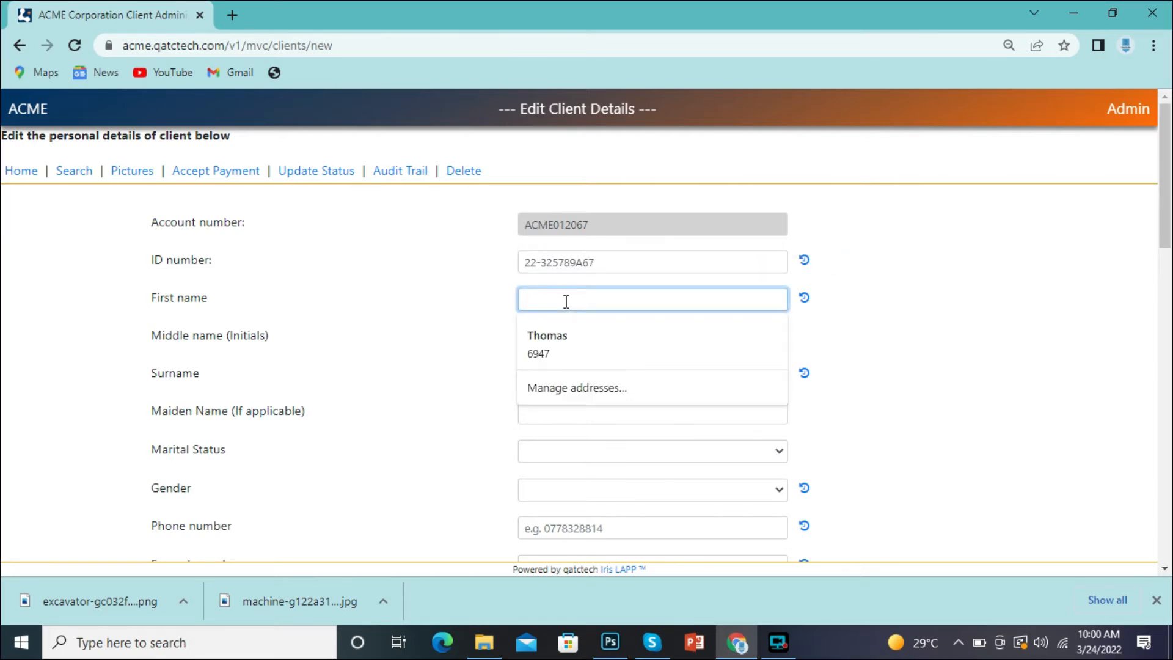
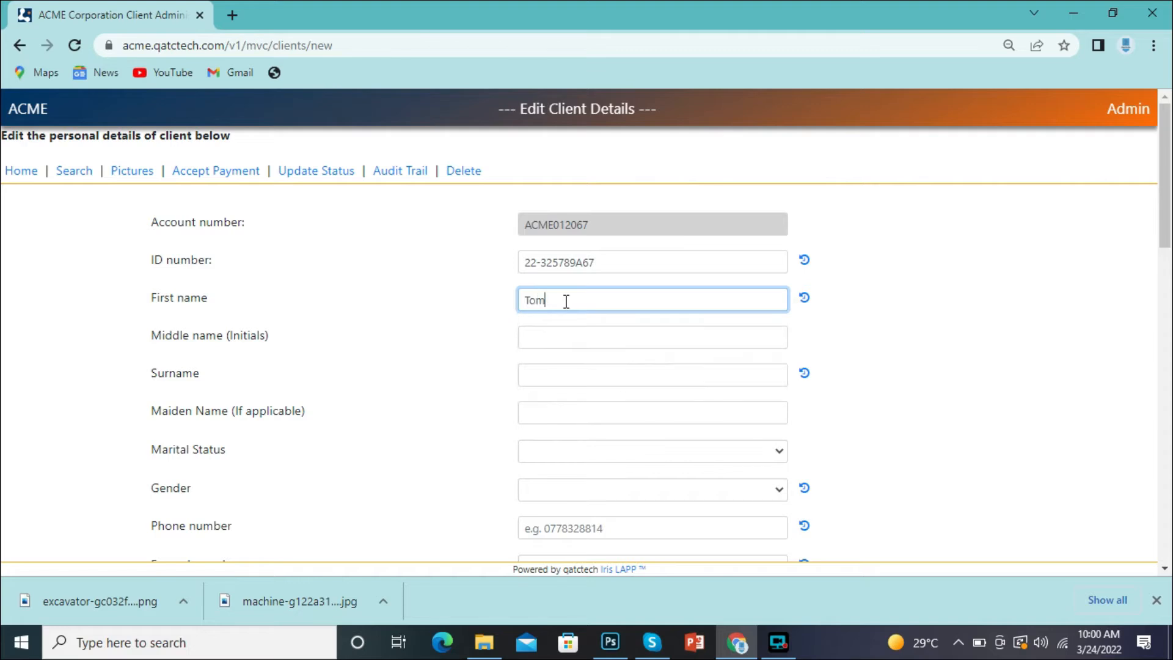
{"action": "left_click", "coordinate": [562, 338]}
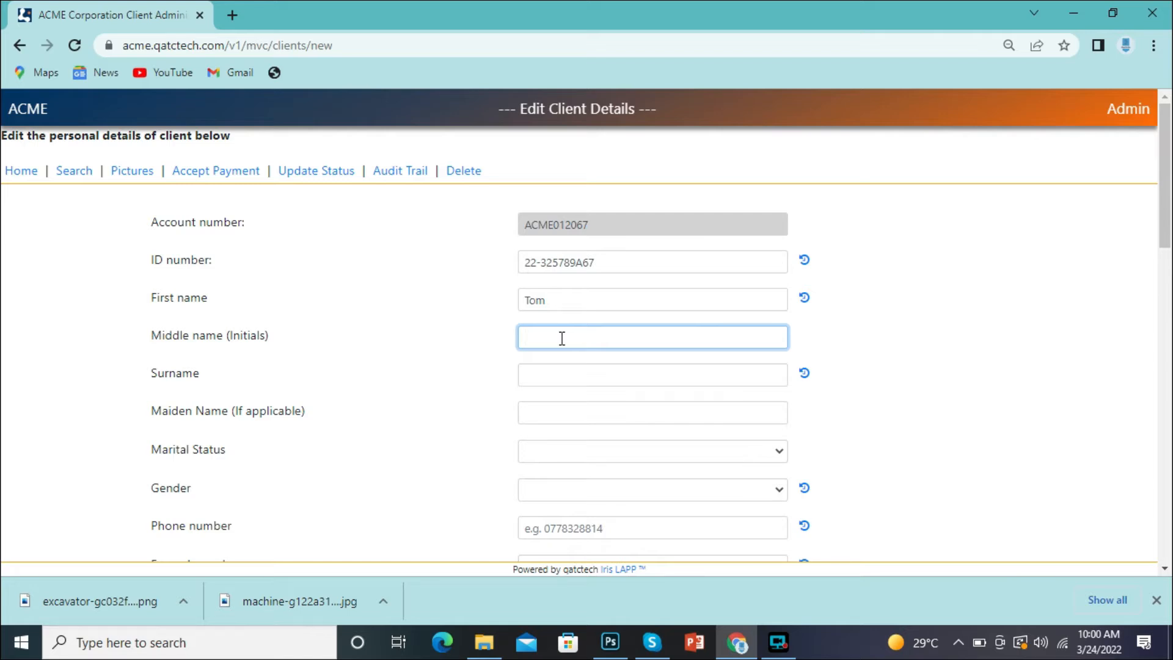
{"action": "left_click", "coordinate": [576, 370]}
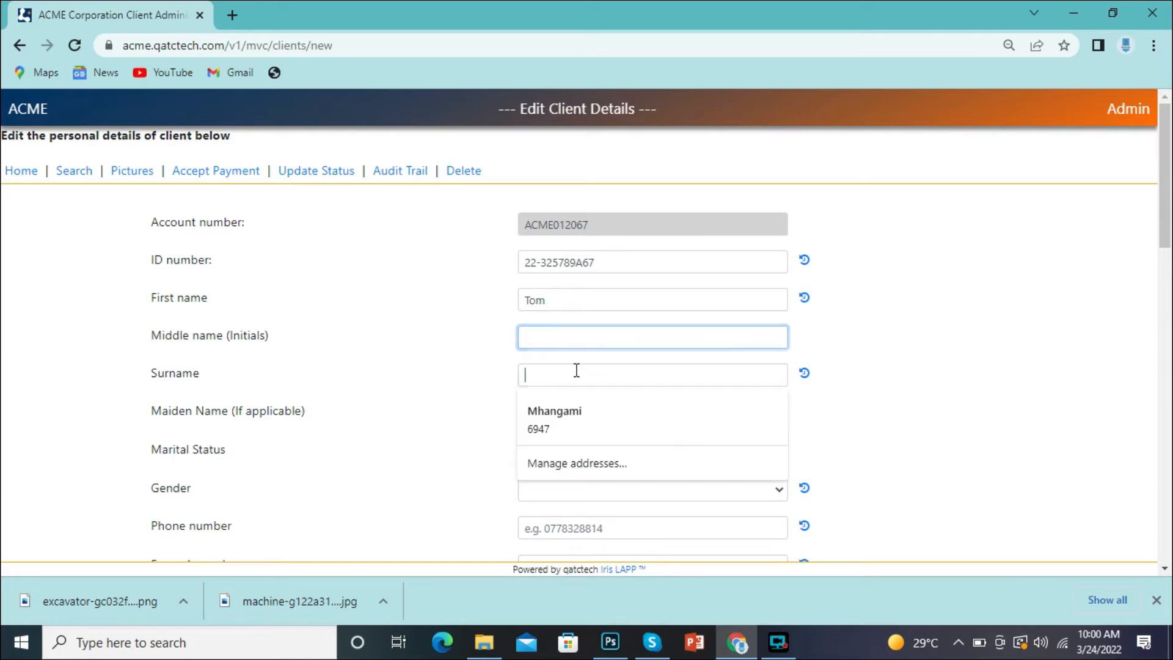
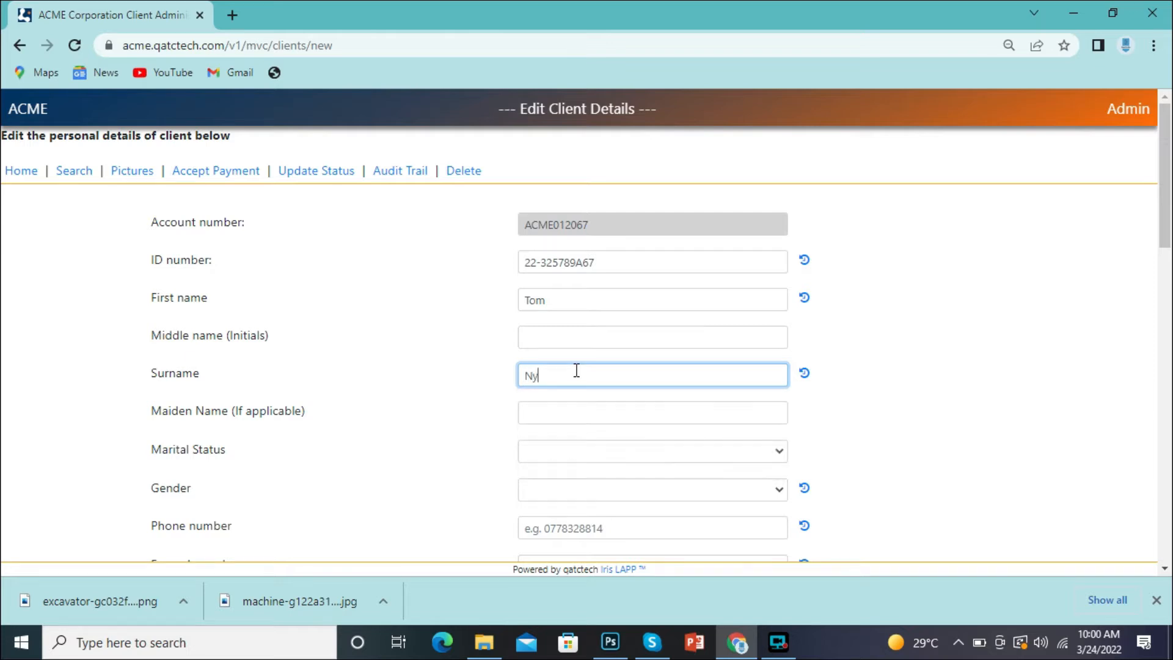
- Set marital status to Married and gender to Male, then enter the client's phone number
{"action": "left_click", "coordinate": [564, 452]}
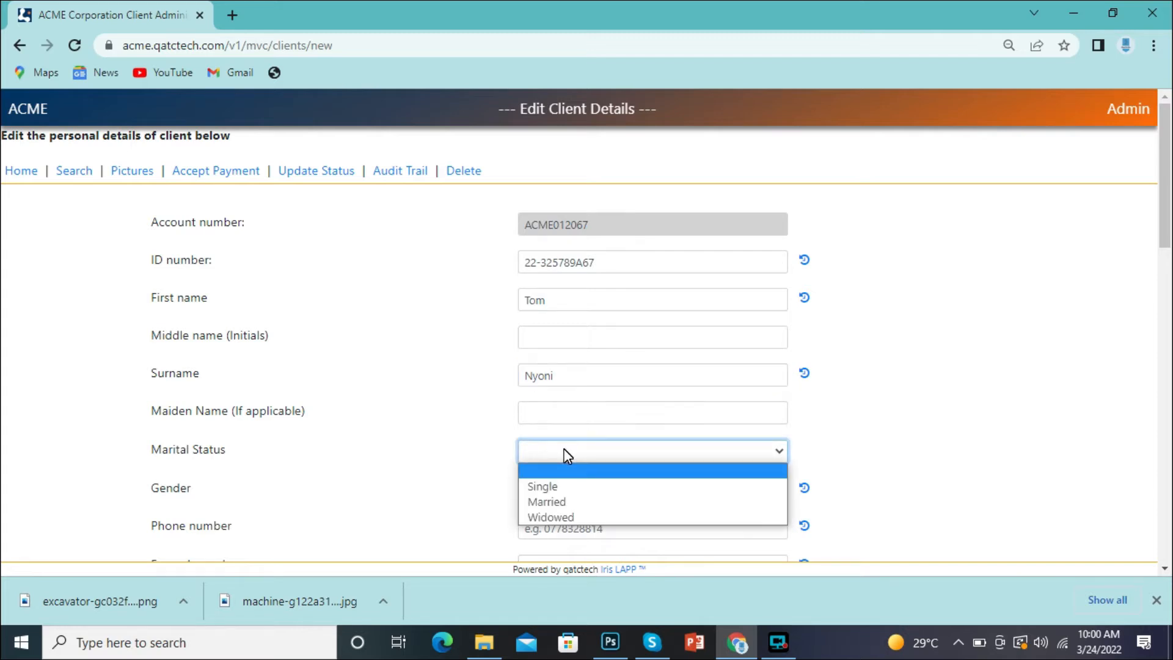
{"action": "left_click", "coordinate": [530, 501]}
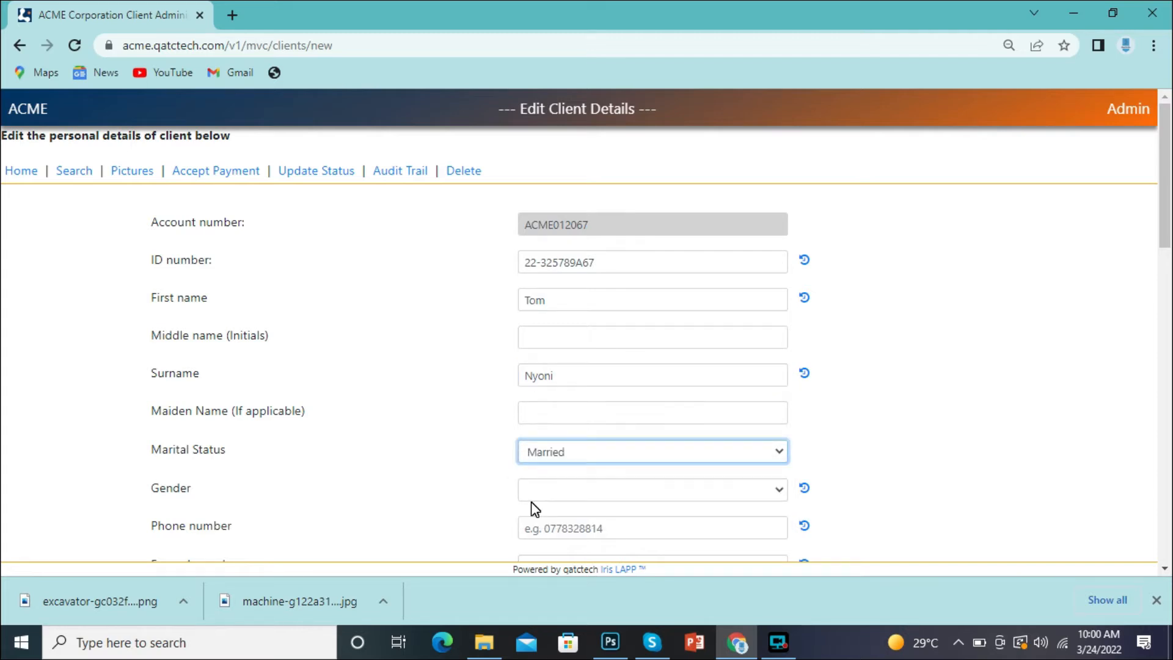
{"action": "left_click", "coordinate": [622, 495]}
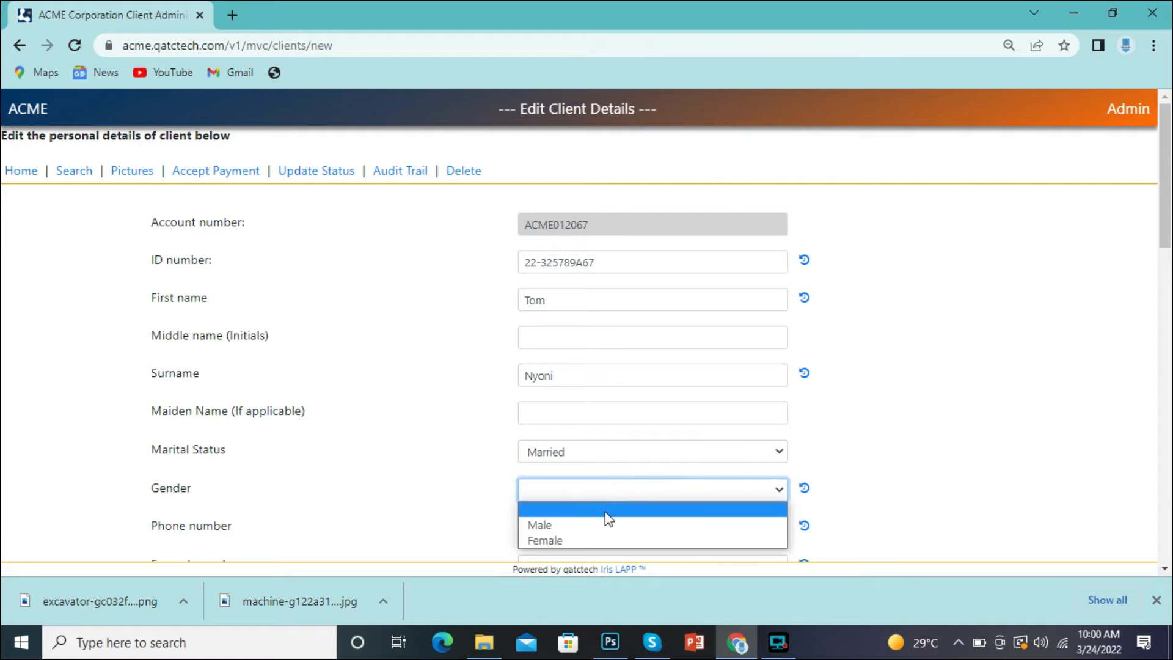
{"action": "left_click", "coordinate": [586, 524]}
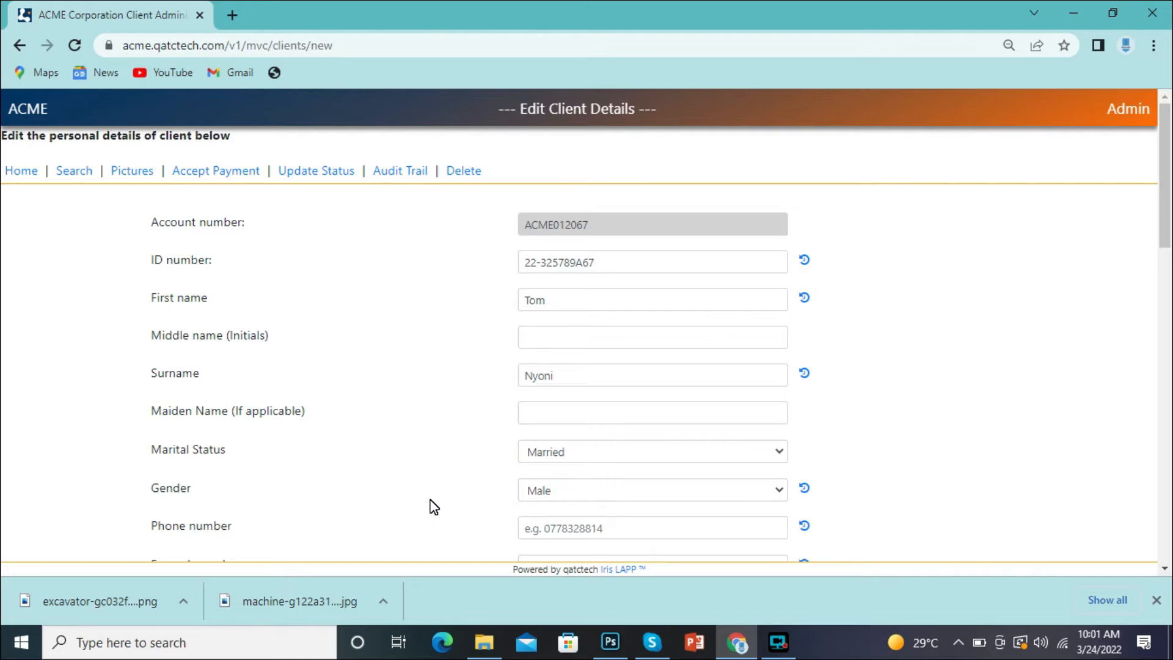
{"action": "left_click", "coordinate": [560, 521]}
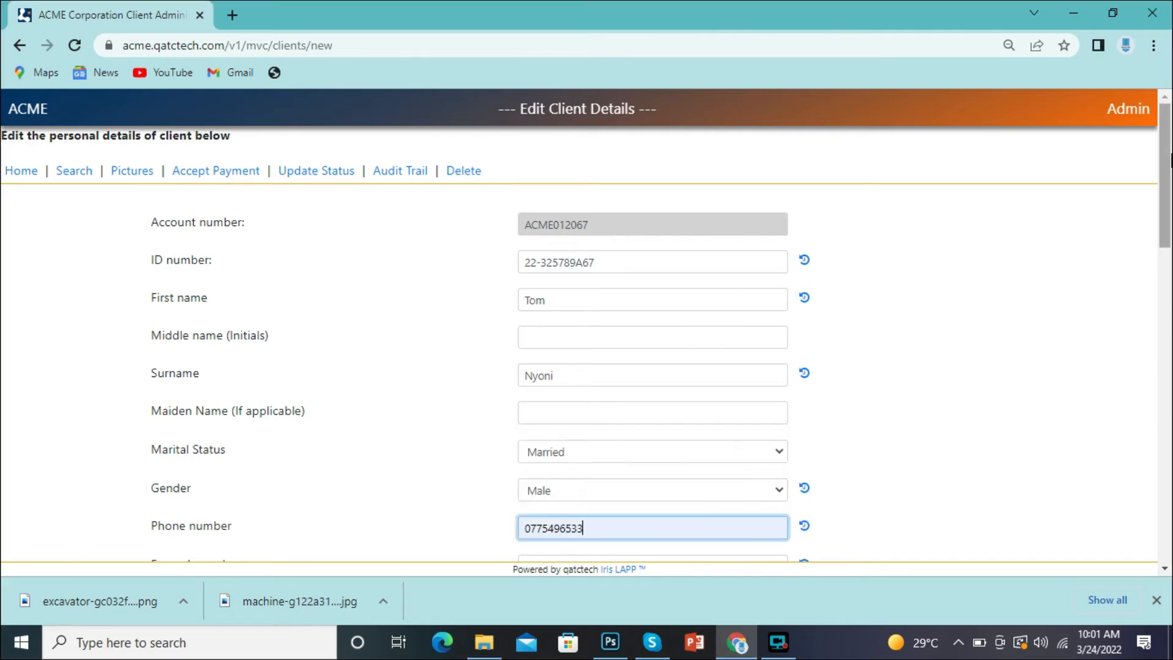
{"action": "scroll", "coordinate": [1170, 239], "scroll_direction": "down", "scroll_amount": 4}
{"action": "scroll", "coordinate": [1169, 240], "scroll_direction": "down", "scroll_amount": 1}
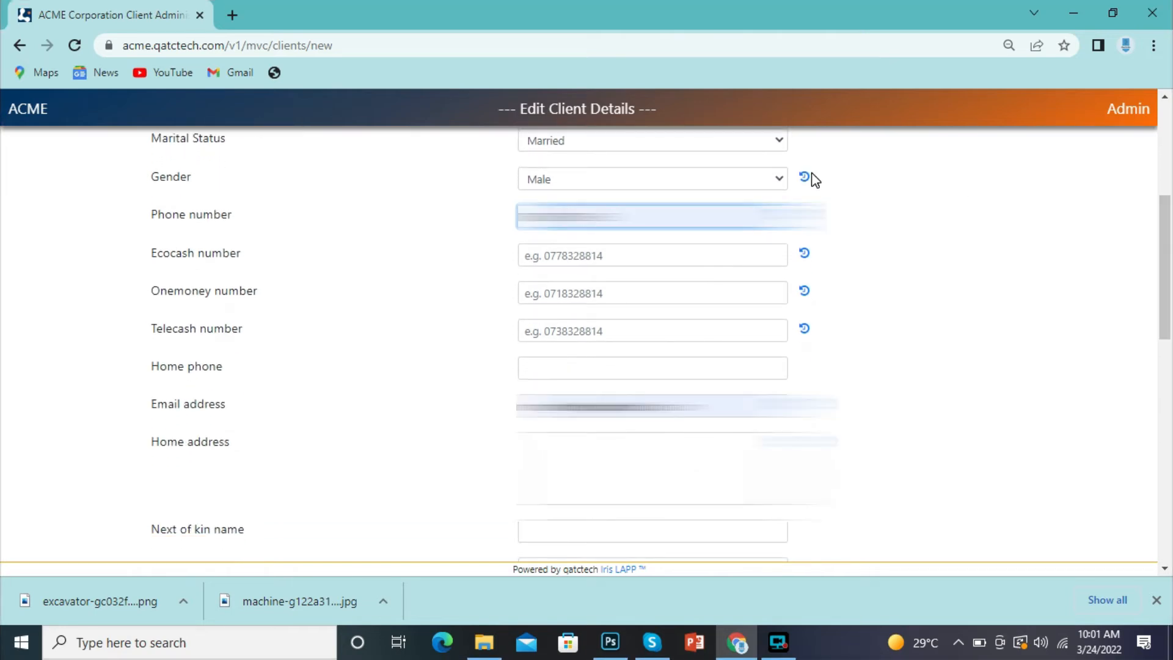
{"action": "left_click", "coordinate": [684, 403]}
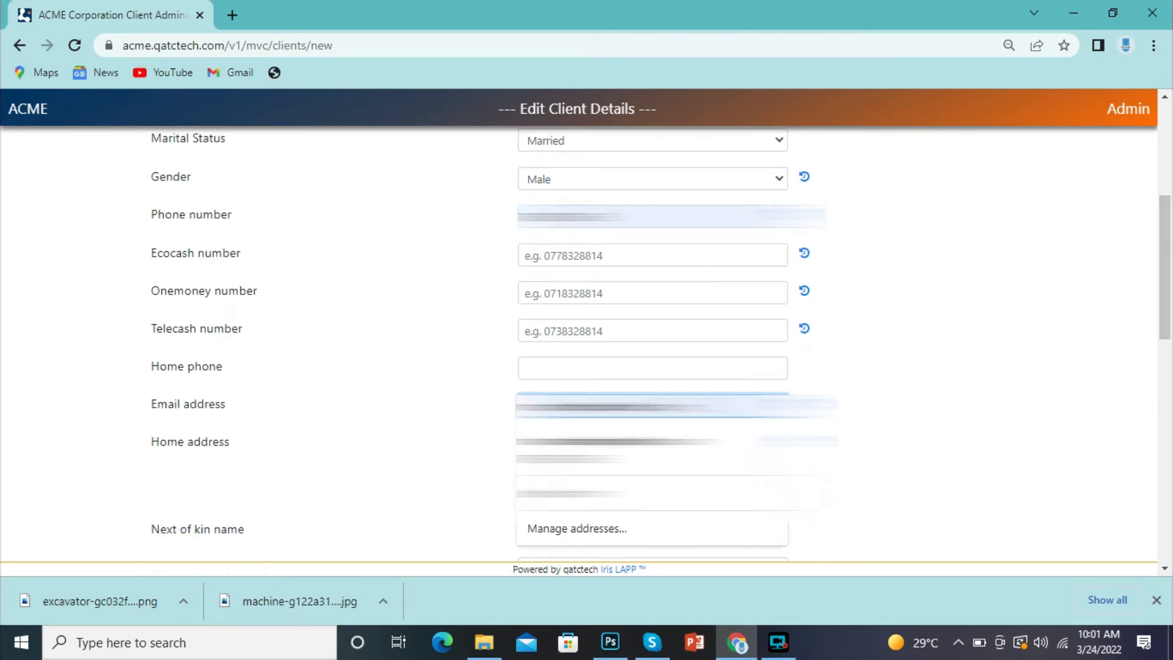
{"action": "key", "text": "BackSpace"}
{"action": "key", "text": "BackSpace"}
{"action": "key", "text": "BackSpace"}
{"action": "key", "text": "BackSpace"}
{"action": "key", "text": "BackSpace"}
{"action": "key", "text": "BackSpace"}
{"action": "key", "text": "BackSpace"}
{"action": "key", "text": "BackSpace"}
{"action": "key", "text": "BackSpace"}
{"action": "key", "text": "BackSpace"}
{"action": "key", "text": "BackSpace"}
{"action": "key", "text": "BackSpace"}
{"action": "key", "text": "BackSpace"}
{"action": "key", "text": "BackSpace"}
{"action": "key", "text": "BackSpace"}
{"action": "key", "text": "BackSpace"}
{"action": "key", "text": "BackSpace"}
{"action": "key", "text": "BackSpace"}
{"action": "key", "text": "BackSpace"}
{"action": "key", "text": "BackSpace"}
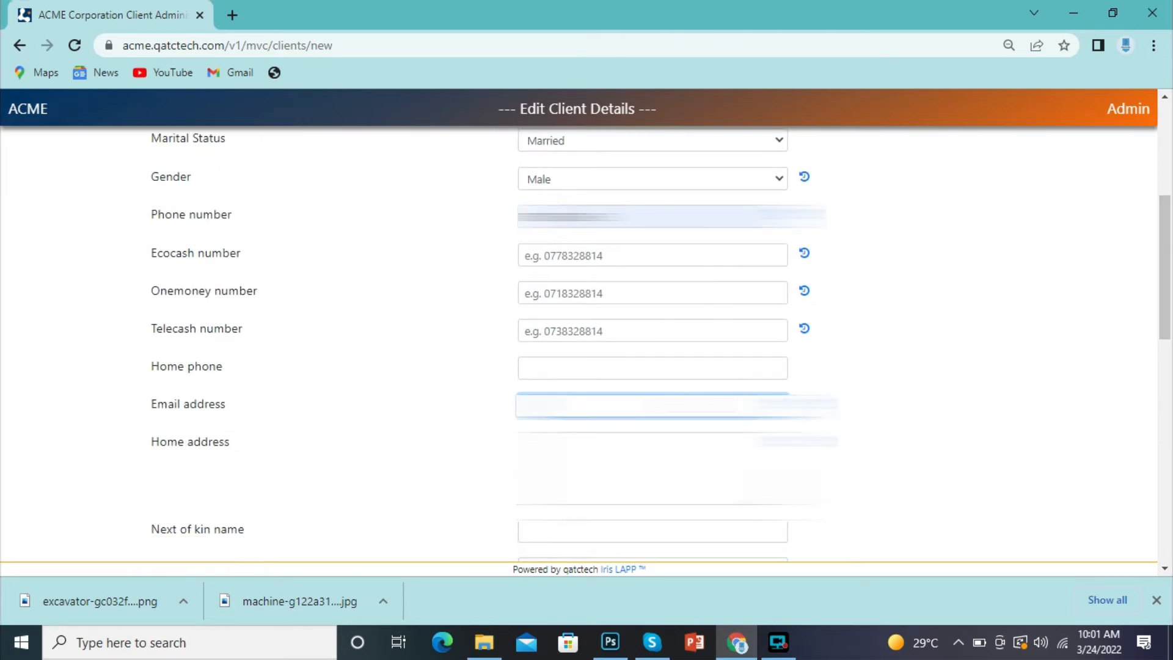
{"action": "left_click", "coordinate": [382, 263]}
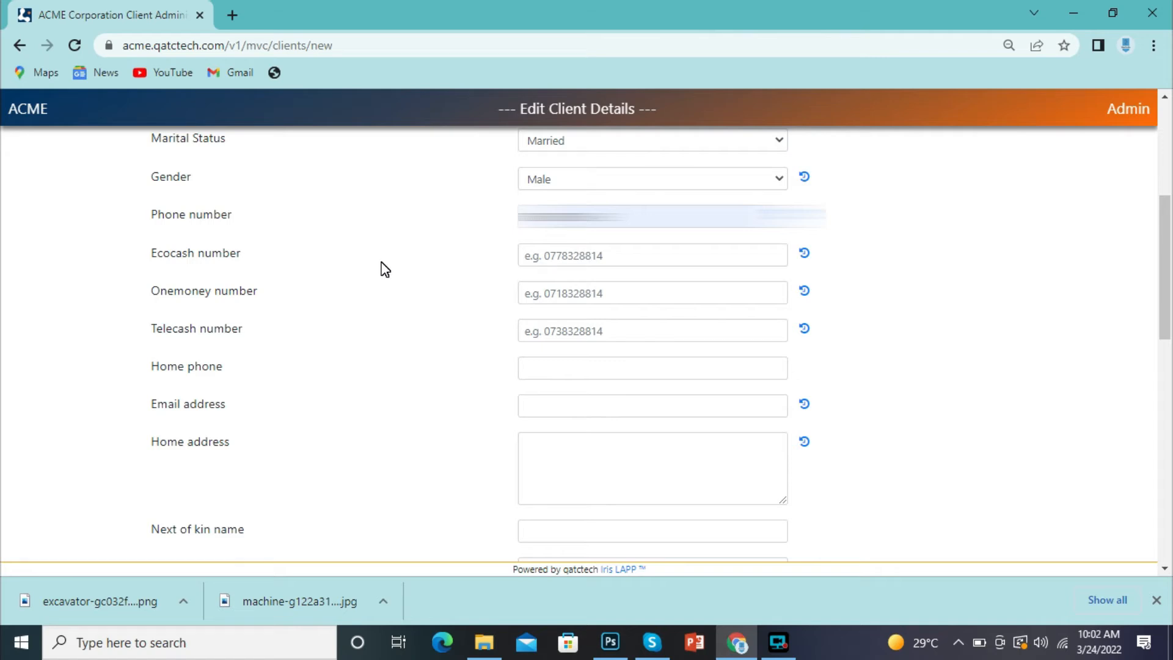
- Enter the client's Ecocash number and e-mail address, and autofill the home address from the saved suggestion
{"action": "left_click", "coordinate": [556, 253]}
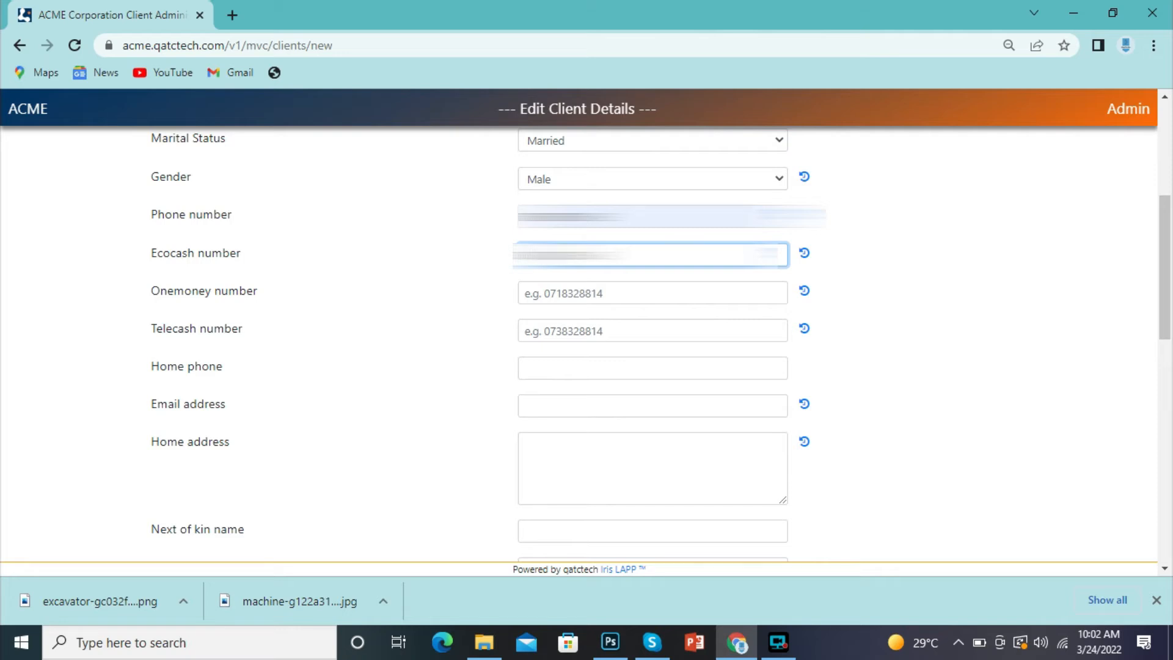
{"action": "left_click", "coordinate": [478, 337]}
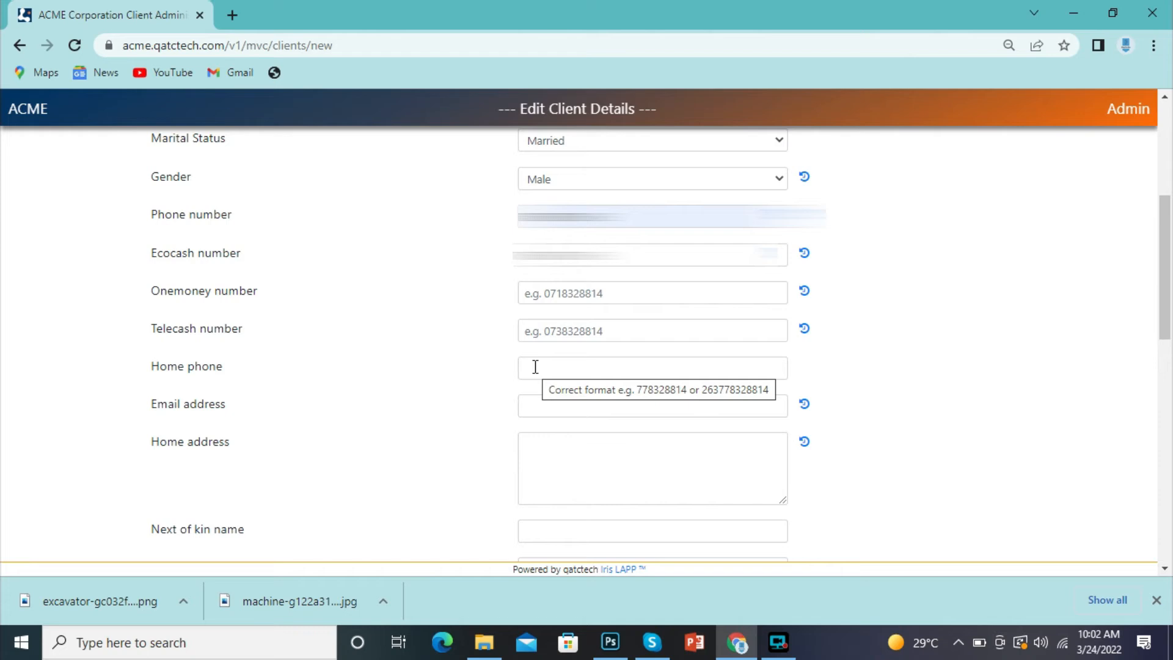
{"action": "left_click", "coordinate": [550, 400]}
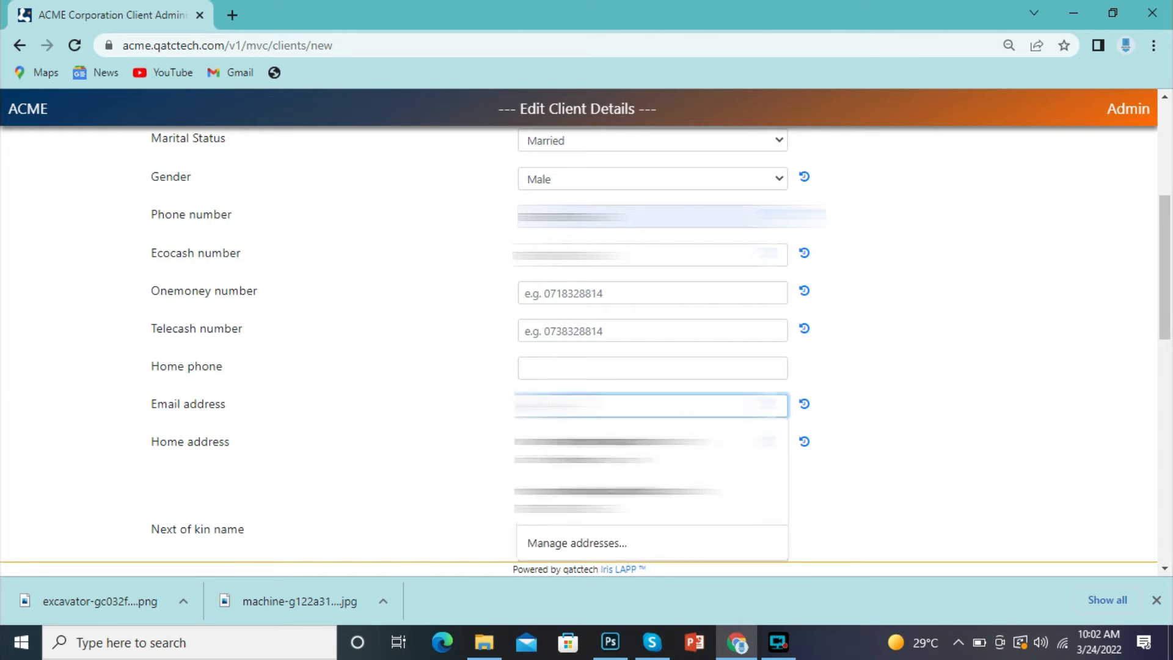
{"action": "type", "text": "..."}
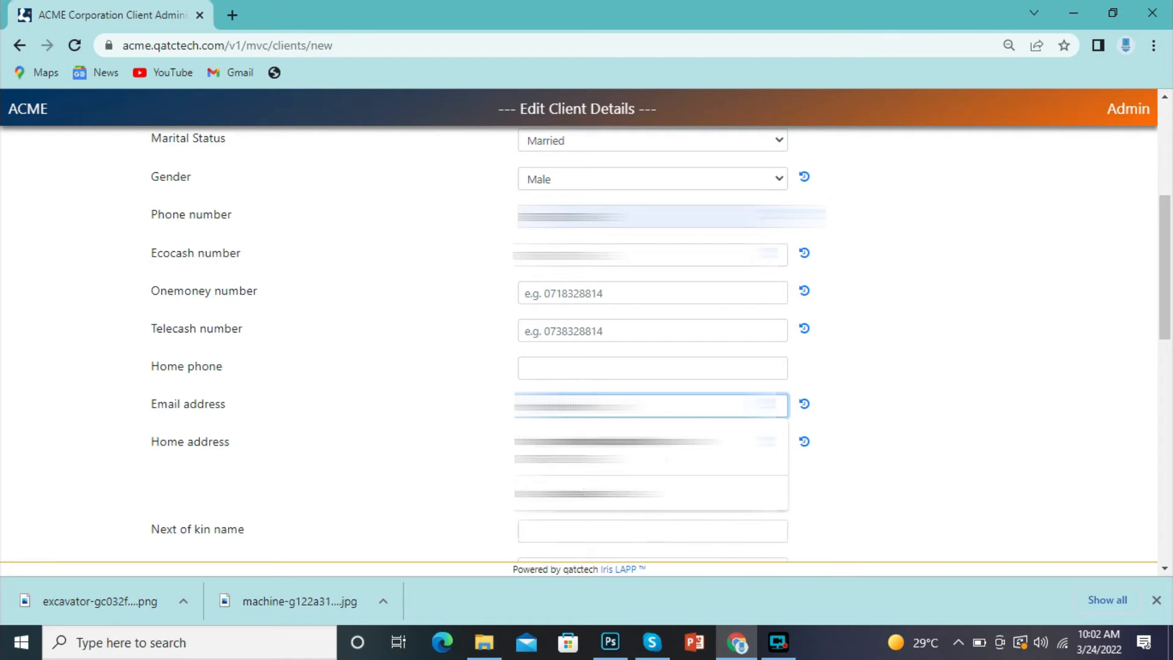
{"action": "type", "text": ".com"}
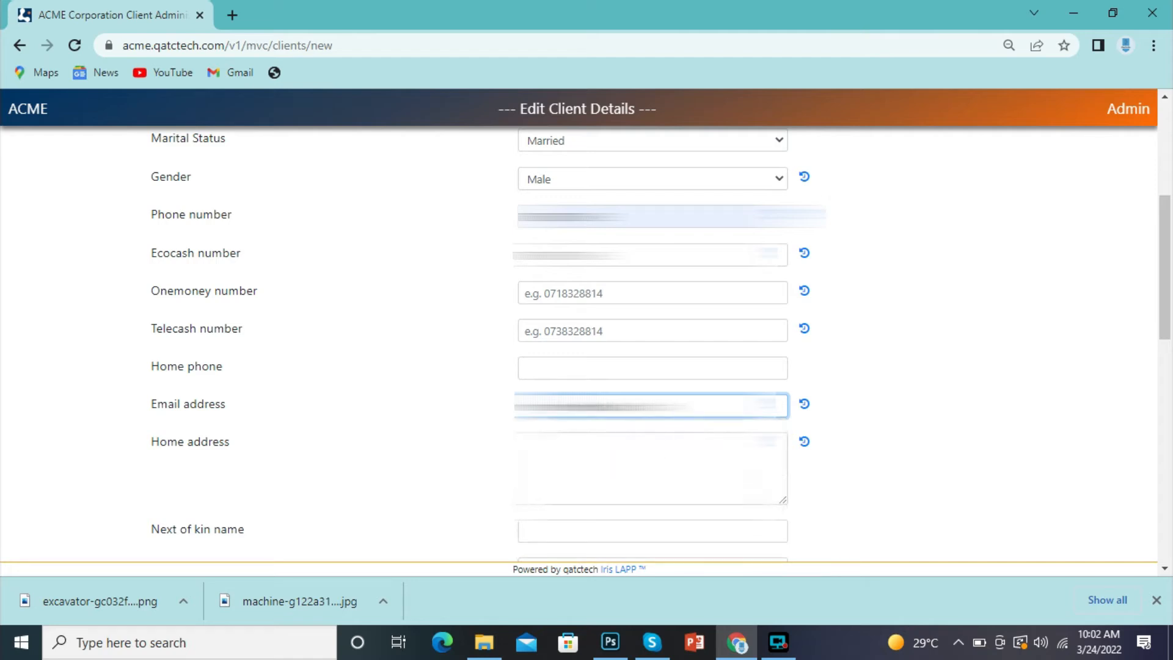
{"action": "key", "text": "BackSpace"}
{"action": "key", "text": "BackSpace"}
{"action": "key", "text": "BackSpace"}
{"action": "key", "text": "BackSpace"}
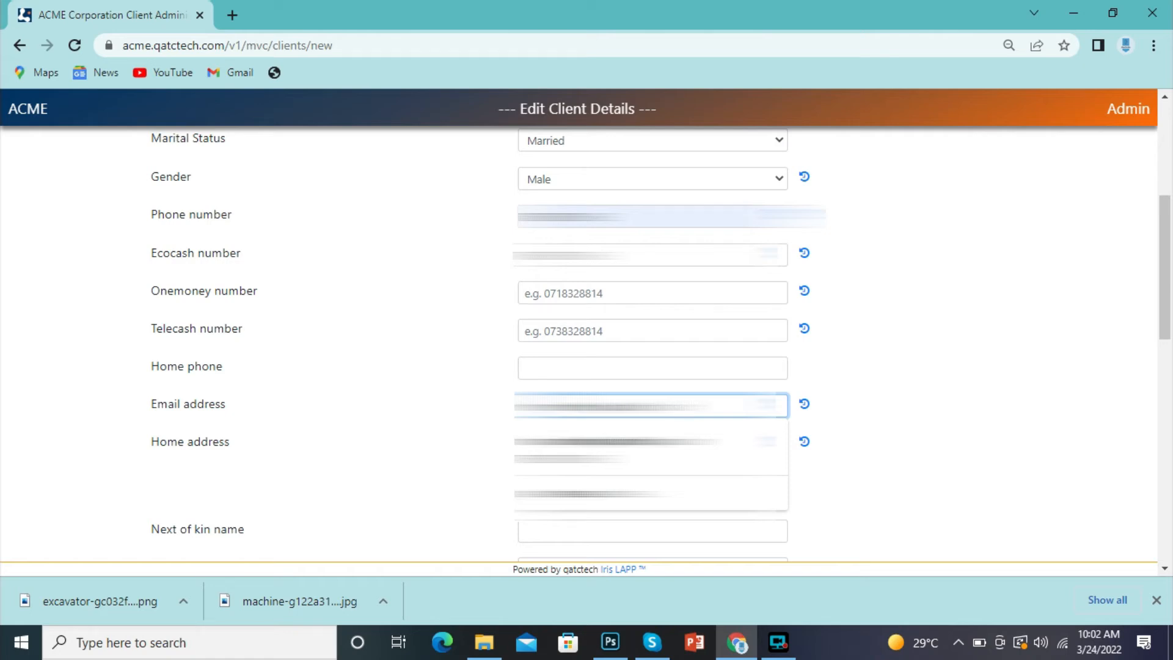
{"action": "left_click", "coordinate": [481, 431]}
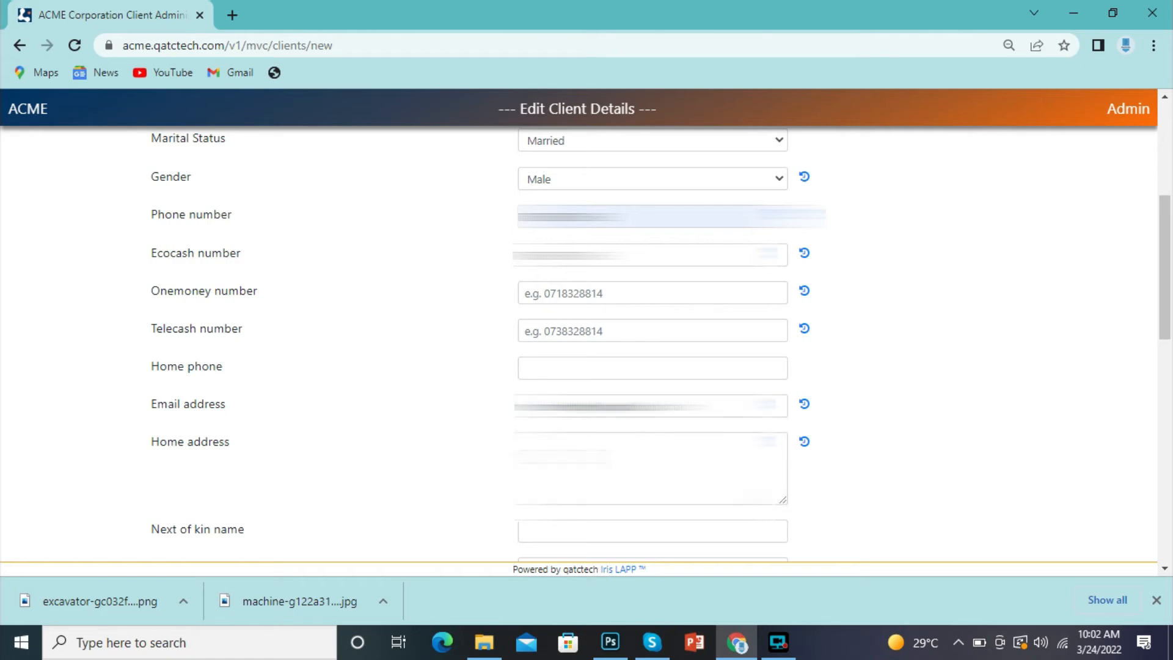
{"action": "left_click", "coordinate": [543, 449]}
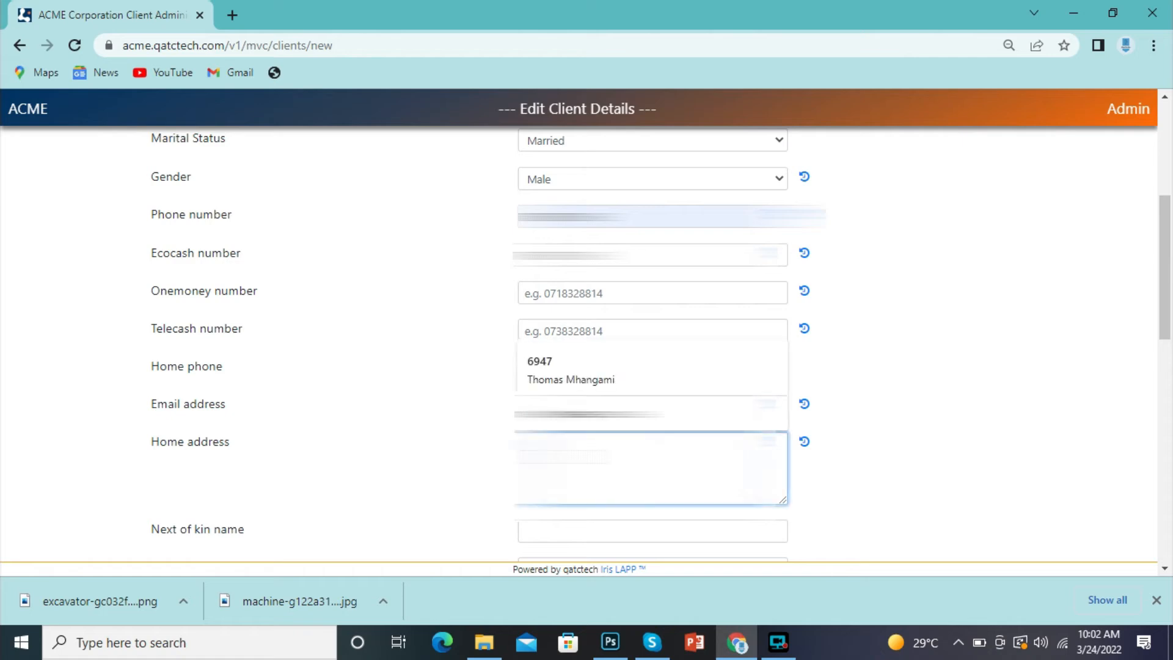
{"action": "left_click", "coordinate": [549, 381]}
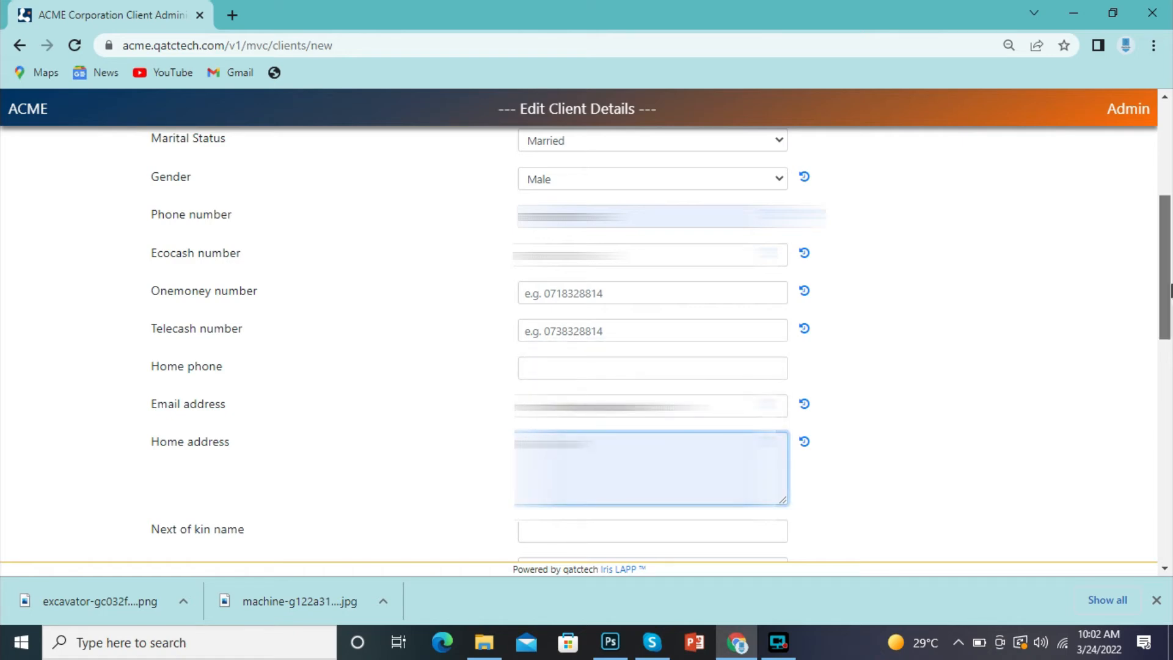
- Fill in the next-of-kin name, phone number and address
{"action": "left_click_drag", "start_coordinate": [1167, 287], "coordinate": [1169, 380]}
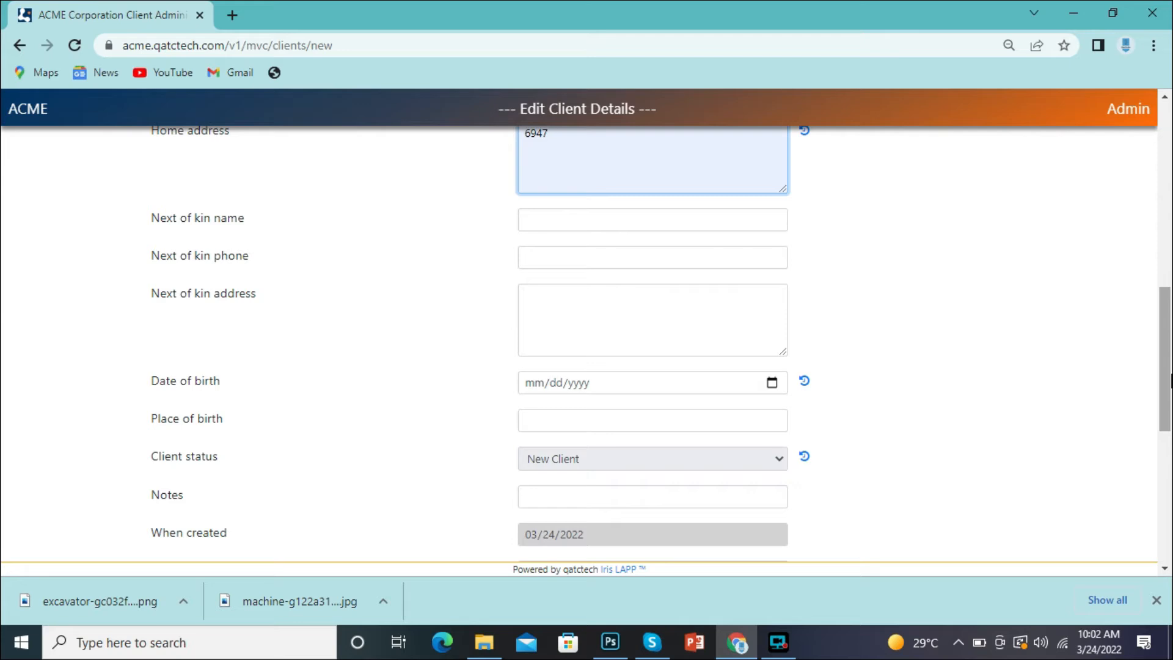
{"action": "left_click", "coordinate": [683, 220]}
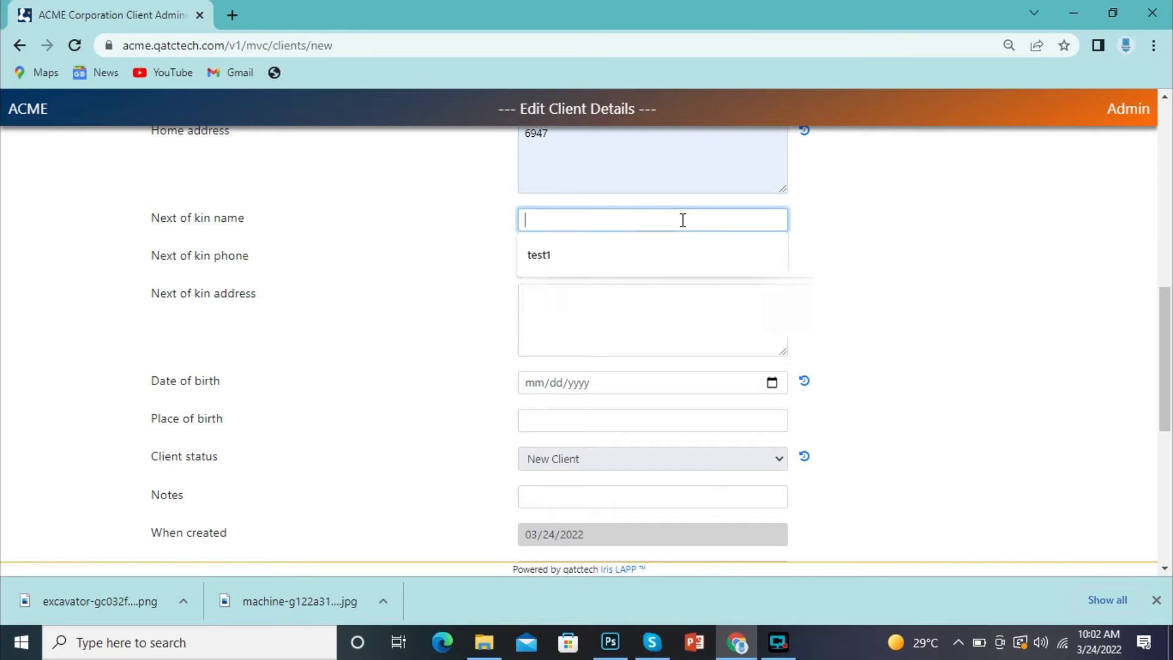
{"action": "left_click", "coordinate": [651, 255]}
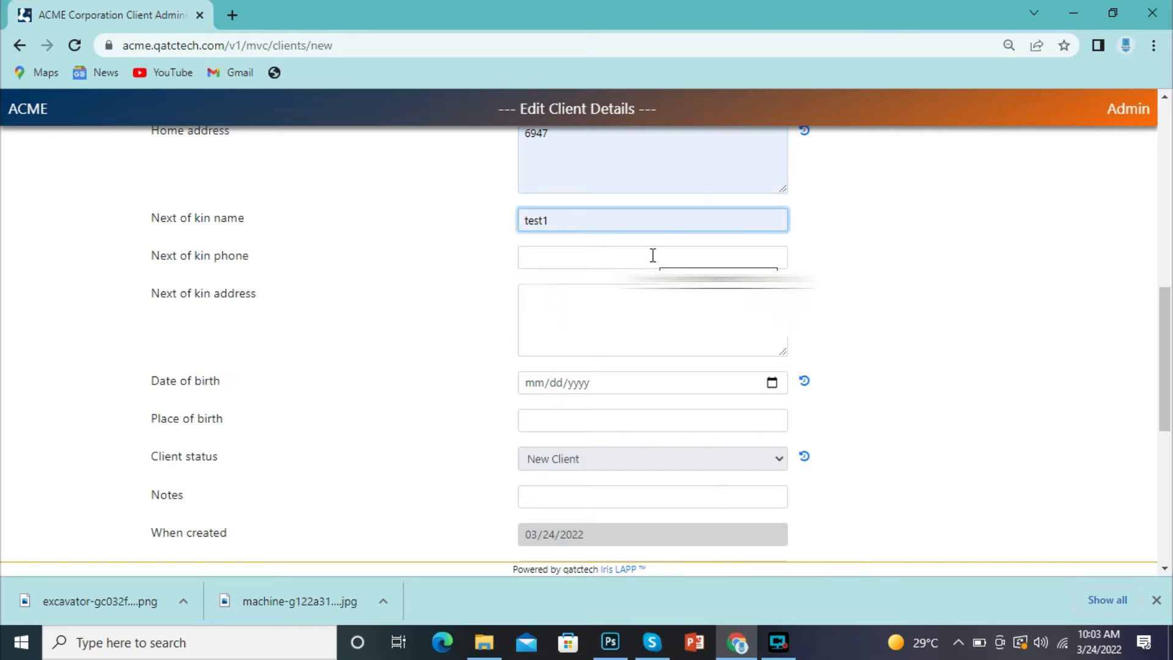
{"action": "left_click", "coordinate": [639, 255]}
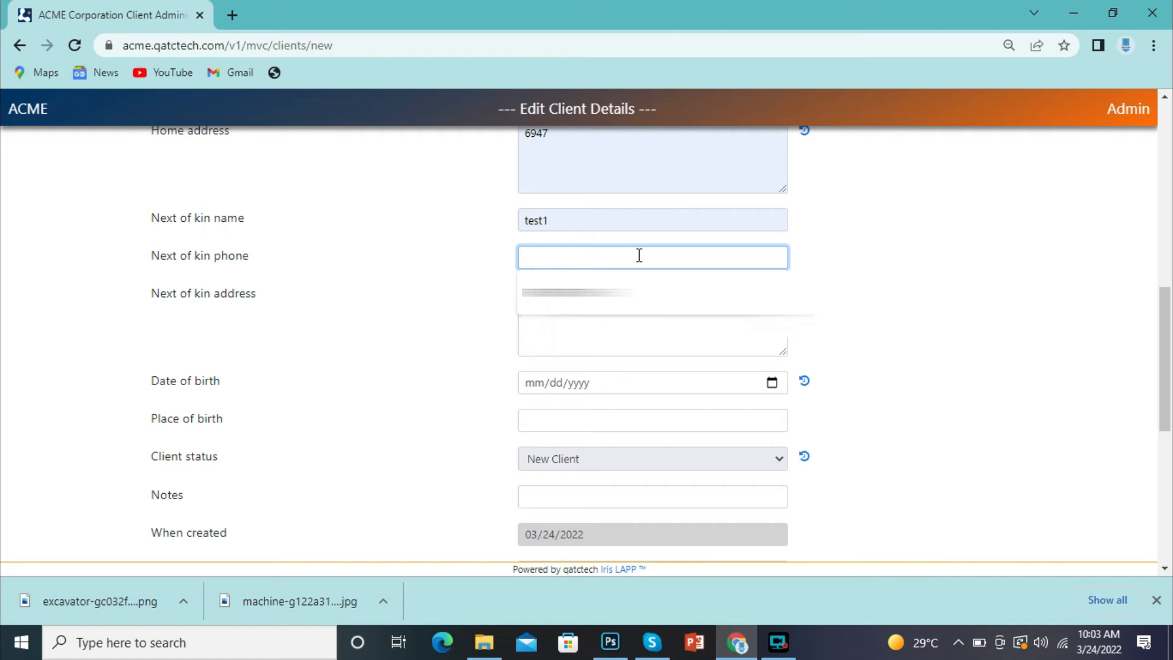
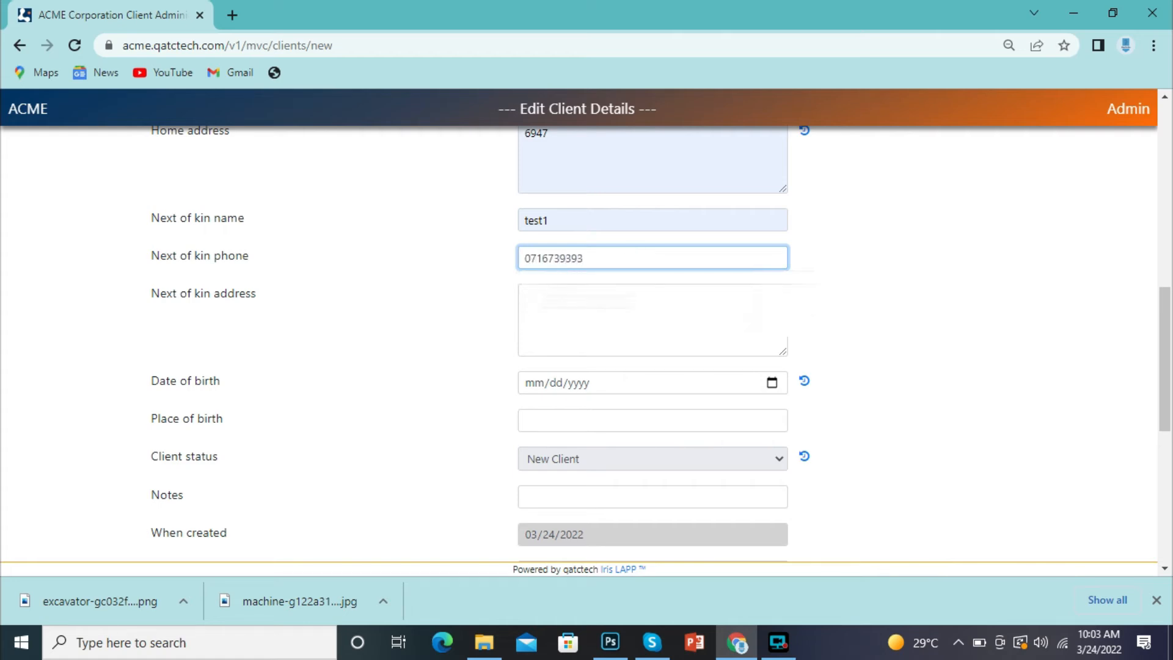
{"action": "key", "text": "Tab"}
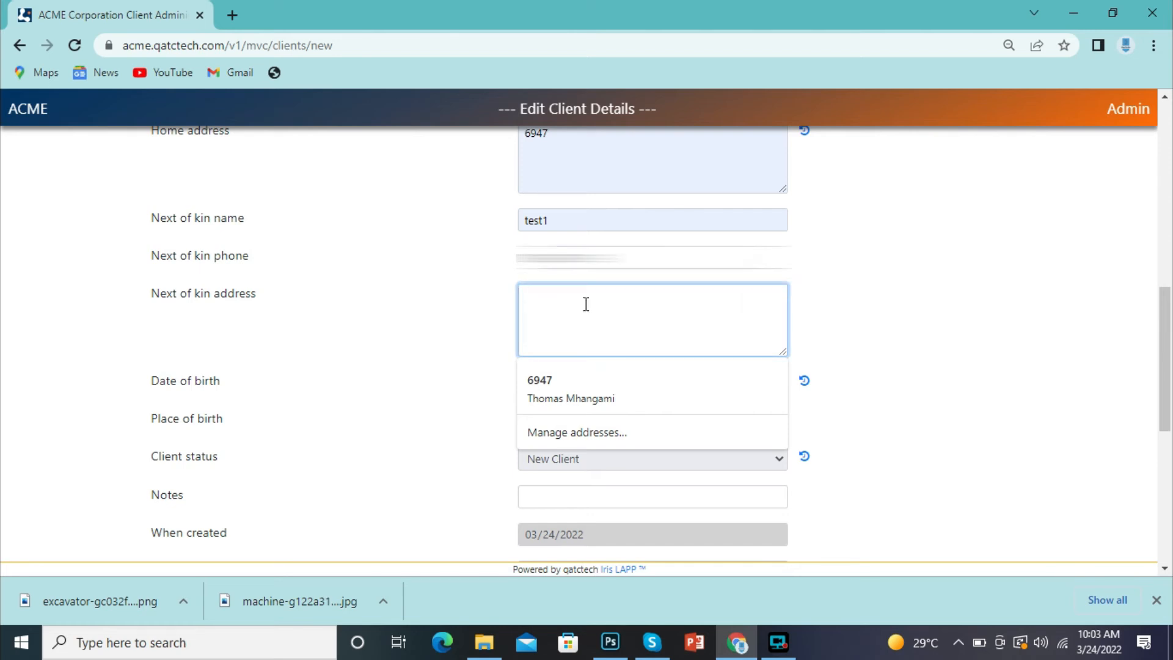
{"action": "type", "text": "239393"}
{"action": "left_click", "coordinate": [377, 380]}
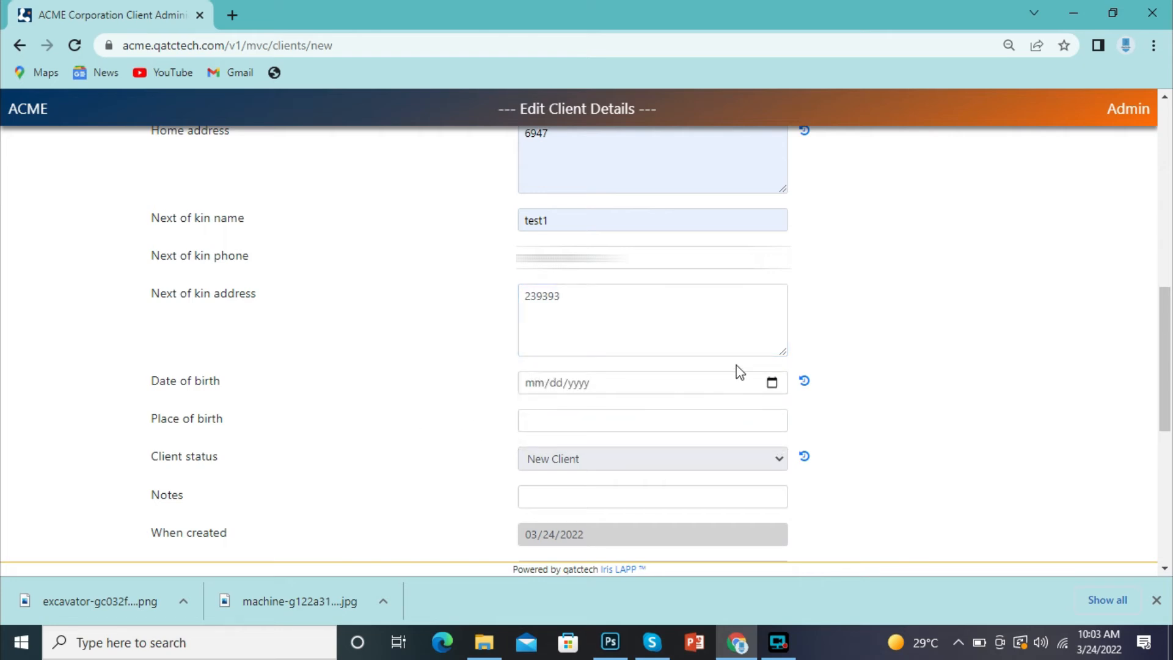
{"action": "left_click", "coordinate": [771, 383]}
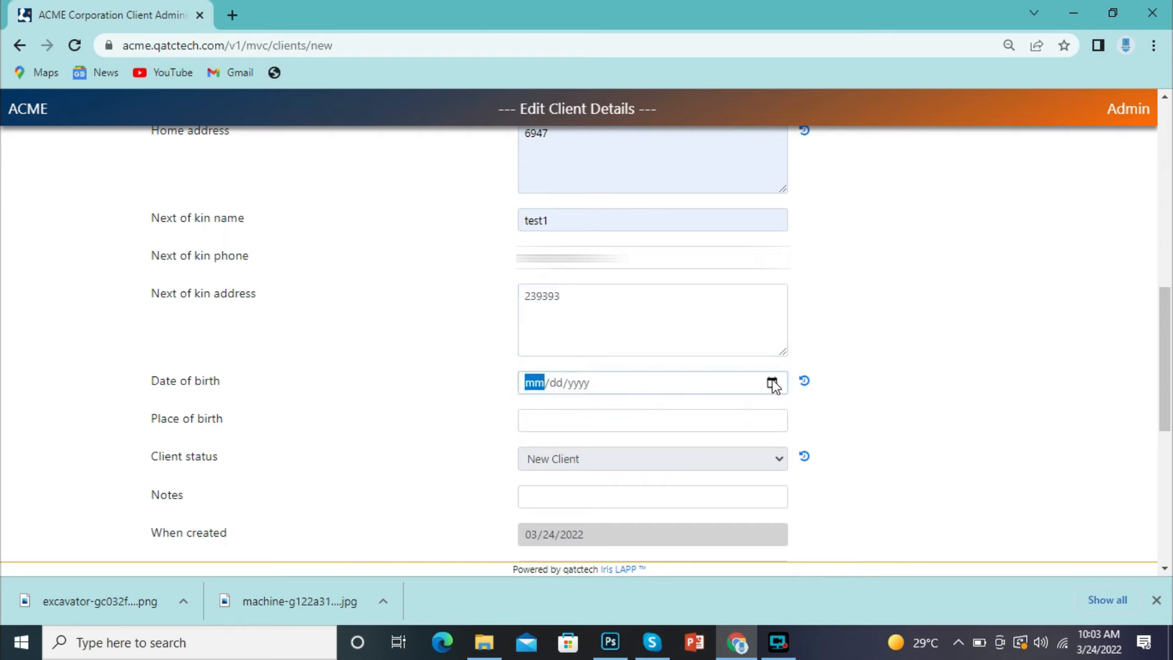
{"action": "left_click", "coordinate": [543, 390]}
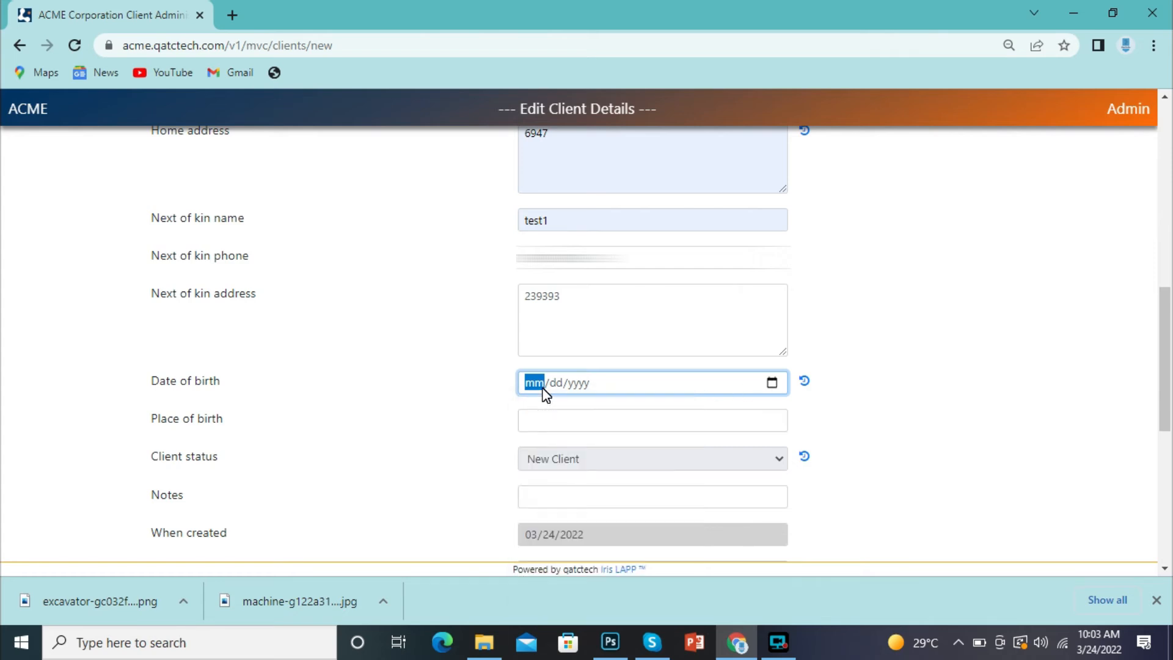
{"action": "type", "text": "12/10/1997"}
{"action": "left_click", "coordinate": [591, 419]}
{"action": "left_click", "coordinate": [577, 456]}
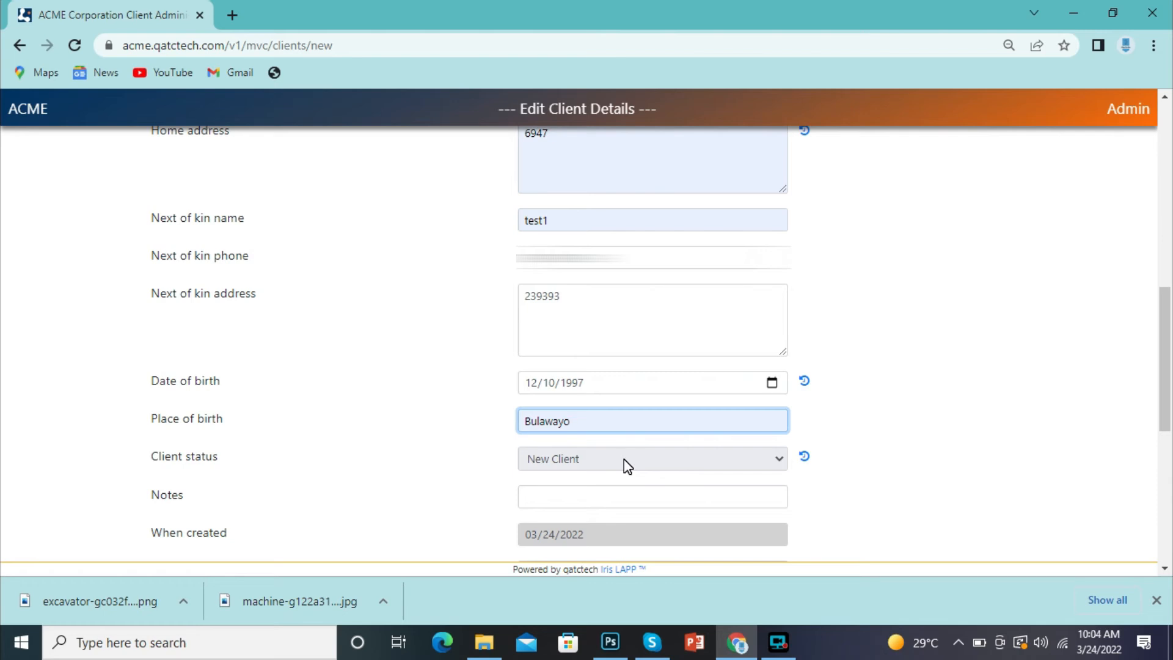
{"action": "left_click", "coordinate": [616, 501]}
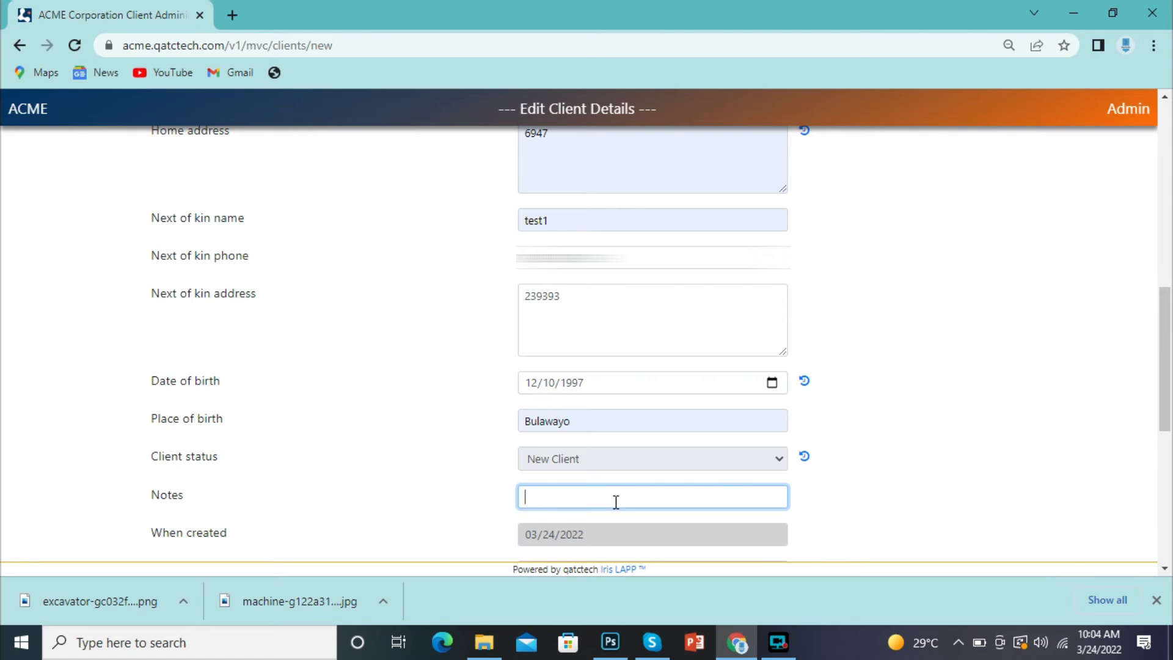
- Set the bank to BANC ABC, branch Bulawayo, and enter the client's bank account number
{"action": "left_click_drag", "start_coordinate": [1166, 356], "coordinate": [1170, 433]}
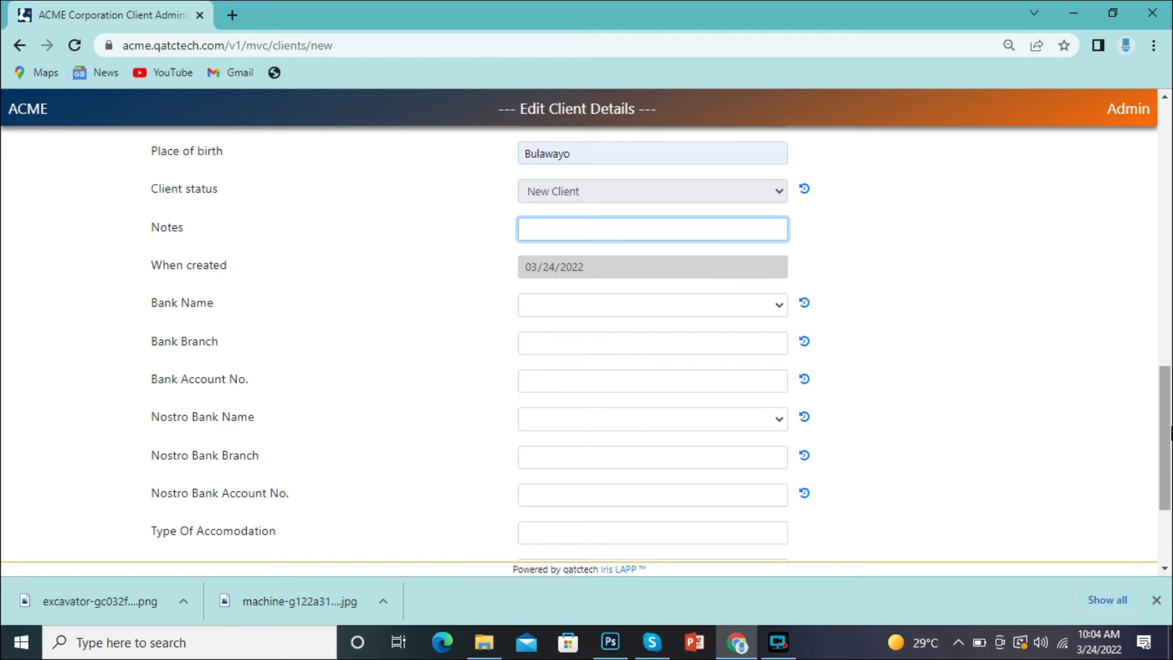
{"action": "left_click", "coordinate": [746, 308]}
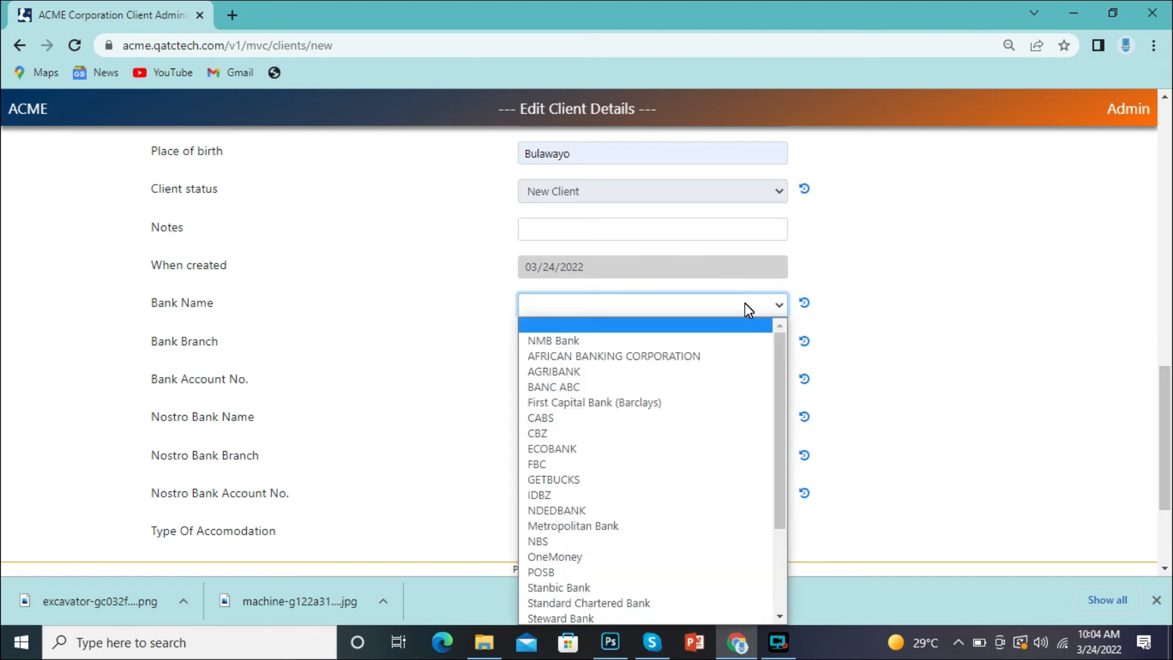
{"action": "left_click", "coordinate": [566, 384]}
{"action": "left_click", "coordinate": [594, 346]}
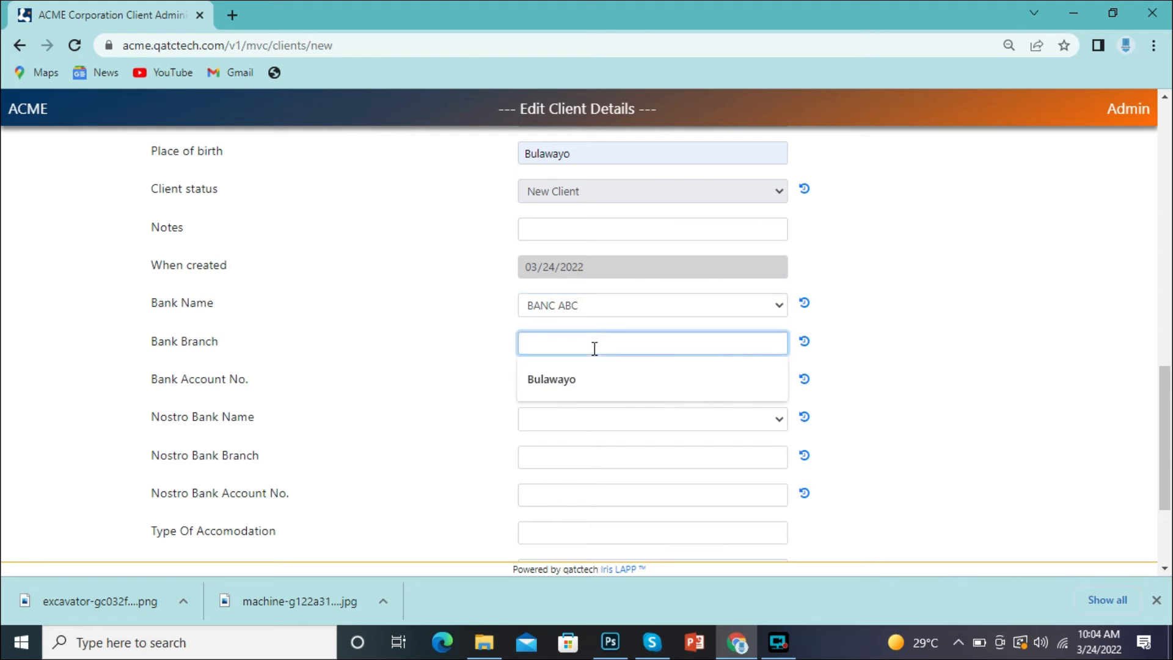
{"action": "left_click", "coordinate": [574, 379]}
{"action": "left_click", "coordinate": [566, 379]}
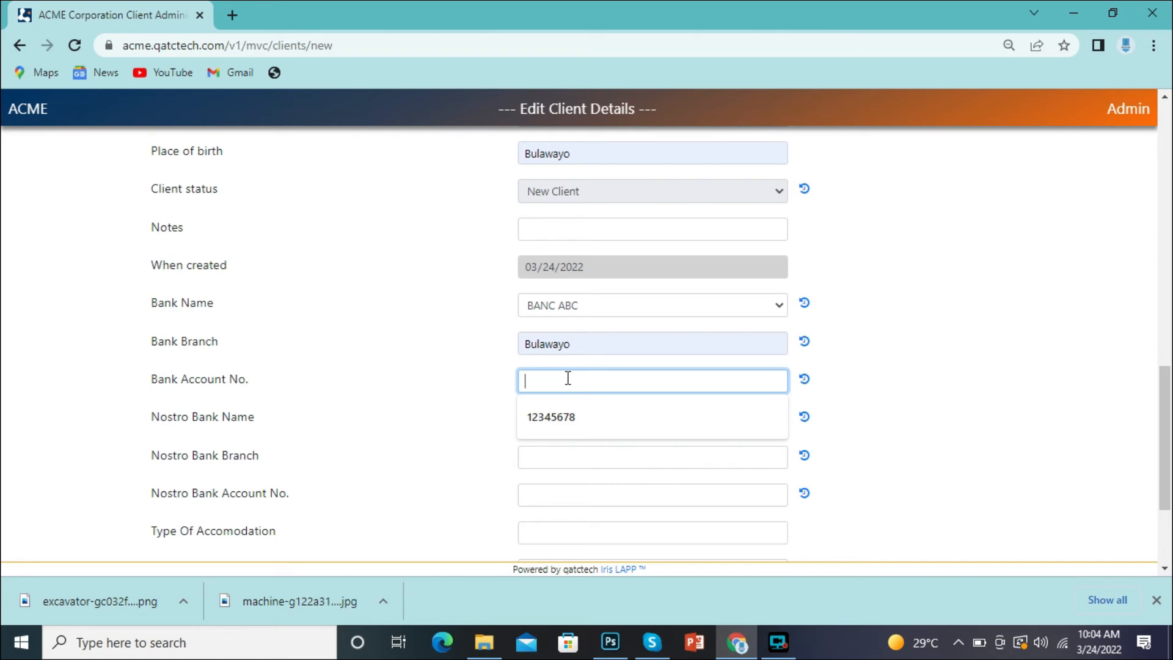
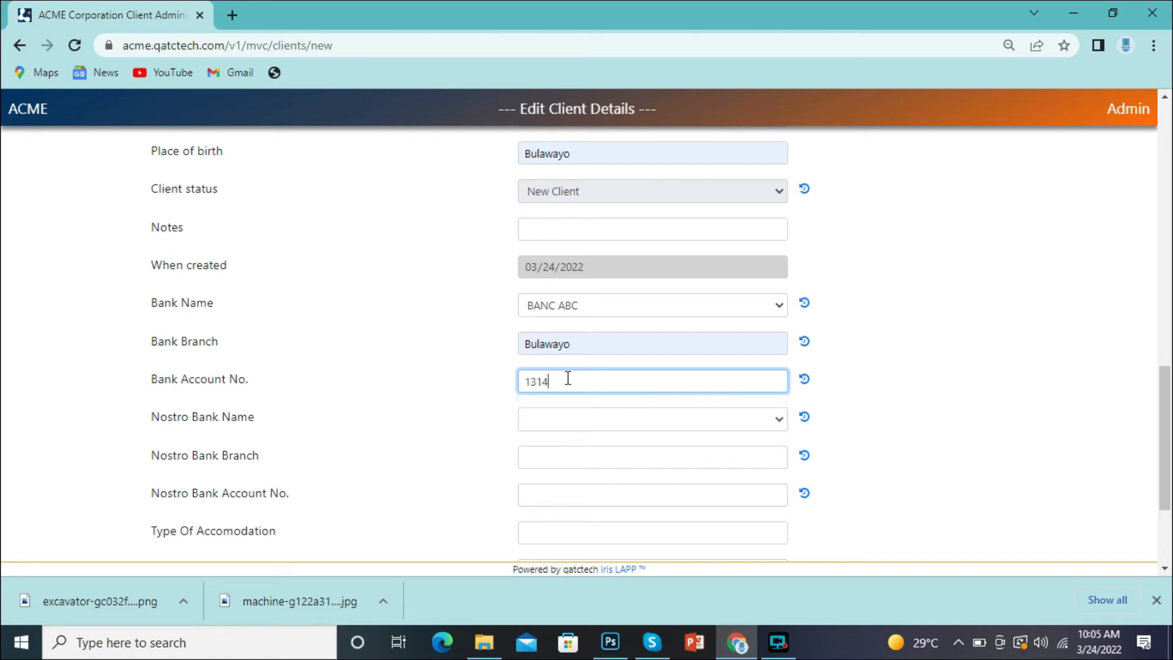
- Set the type of accommodation to Parents
{"action": "left_click", "coordinate": [720, 533]}
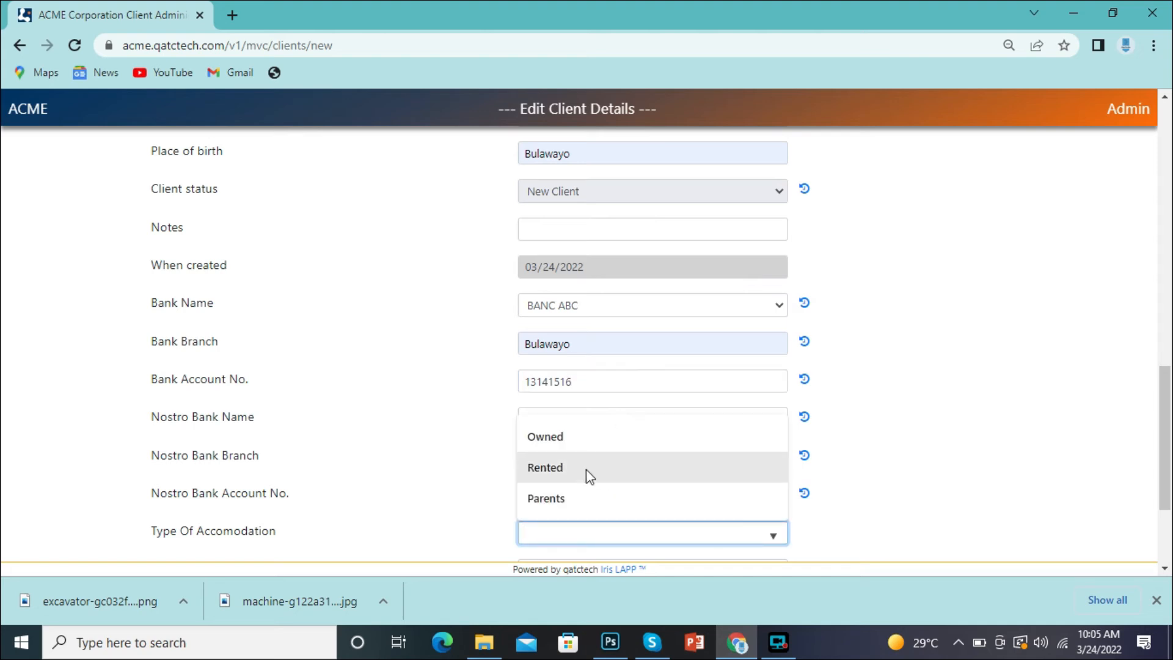
{"action": "left_click", "coordinate": [573, 497]}
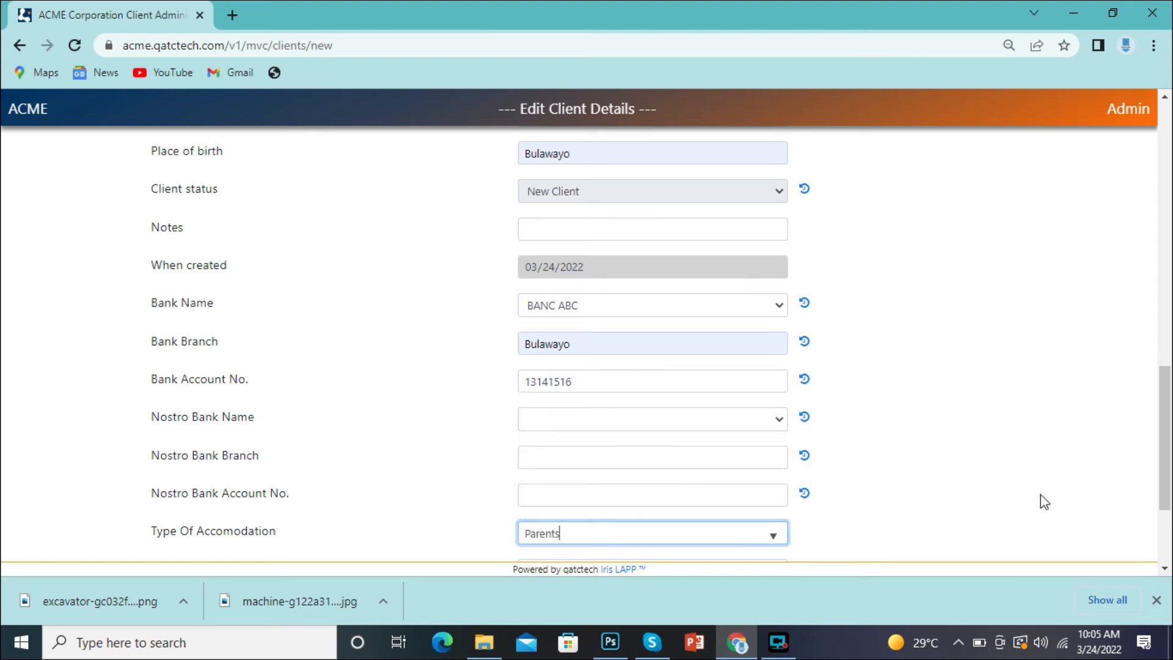
{"action": "scroll", "coordinate": [715, 361], "scroll_direction": "down", "scroll_amount": 3}
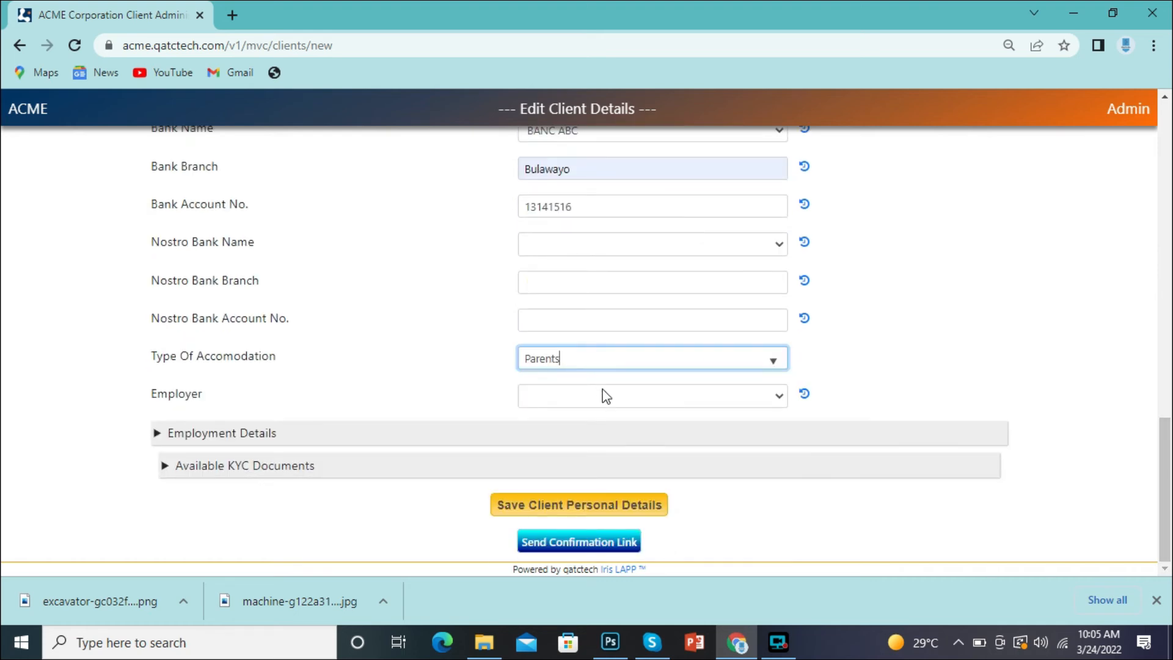
- Choose ZESA as the employer and expand the Available KYC Documents section
{"action": "left_click", "coordinate": [623, 407]}
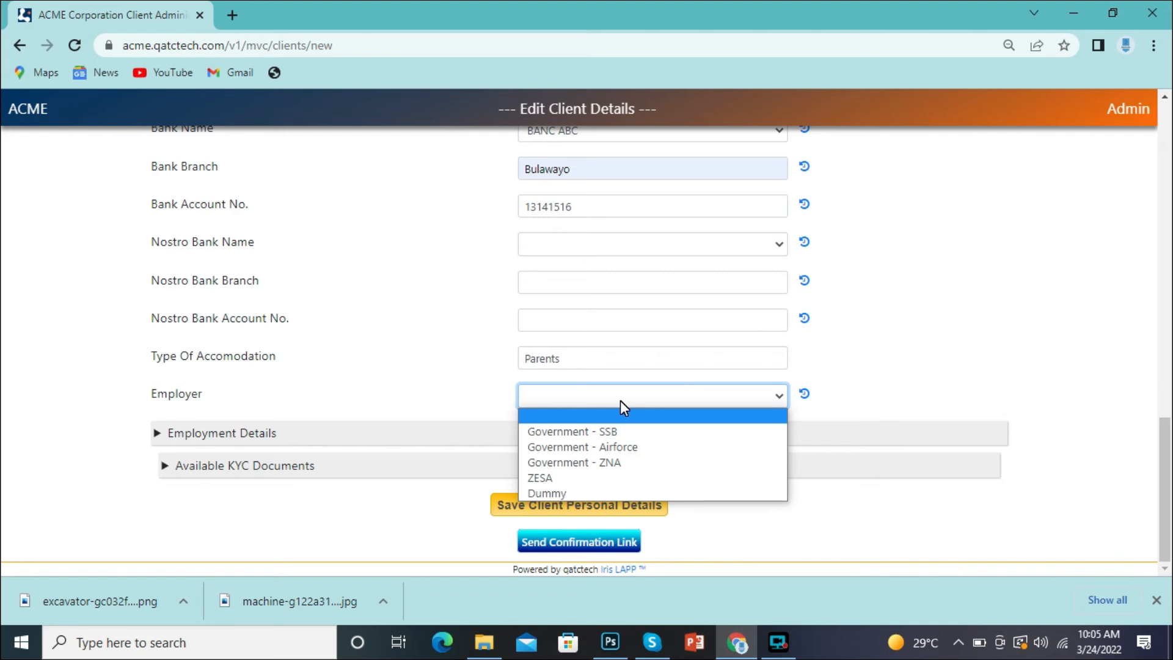
{"action": "left_click", "coordinate": [542, 479]}
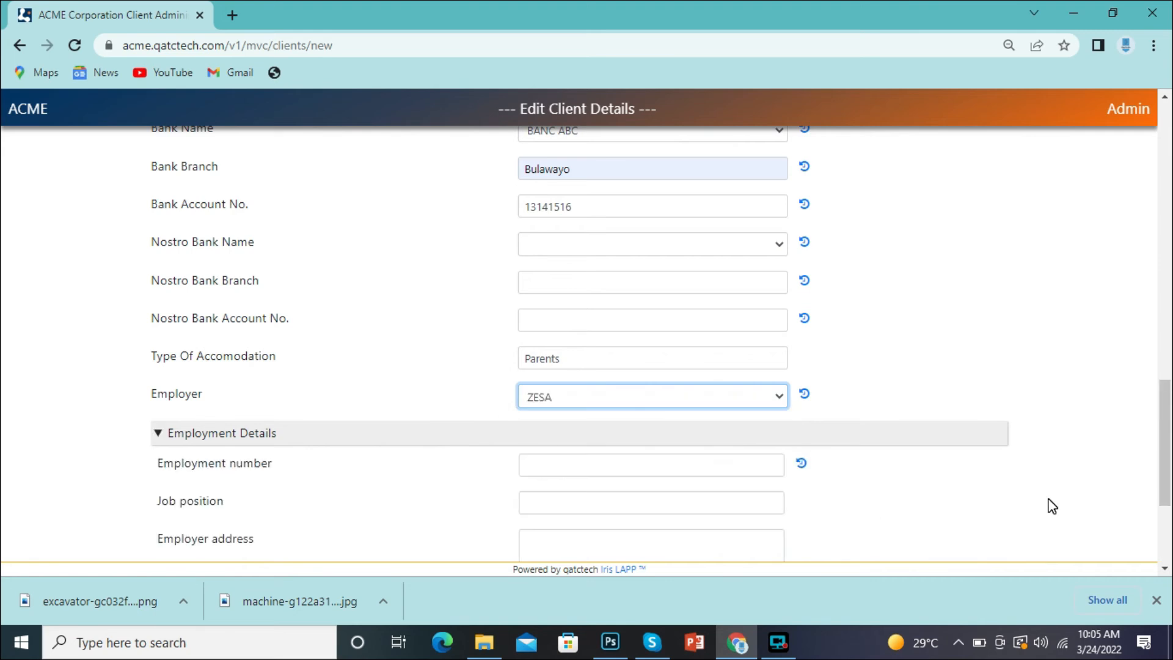
{"action": "scroll", "coordinate": [1052, 505], "scroll_direction": "down", "scroll_amount": 4}
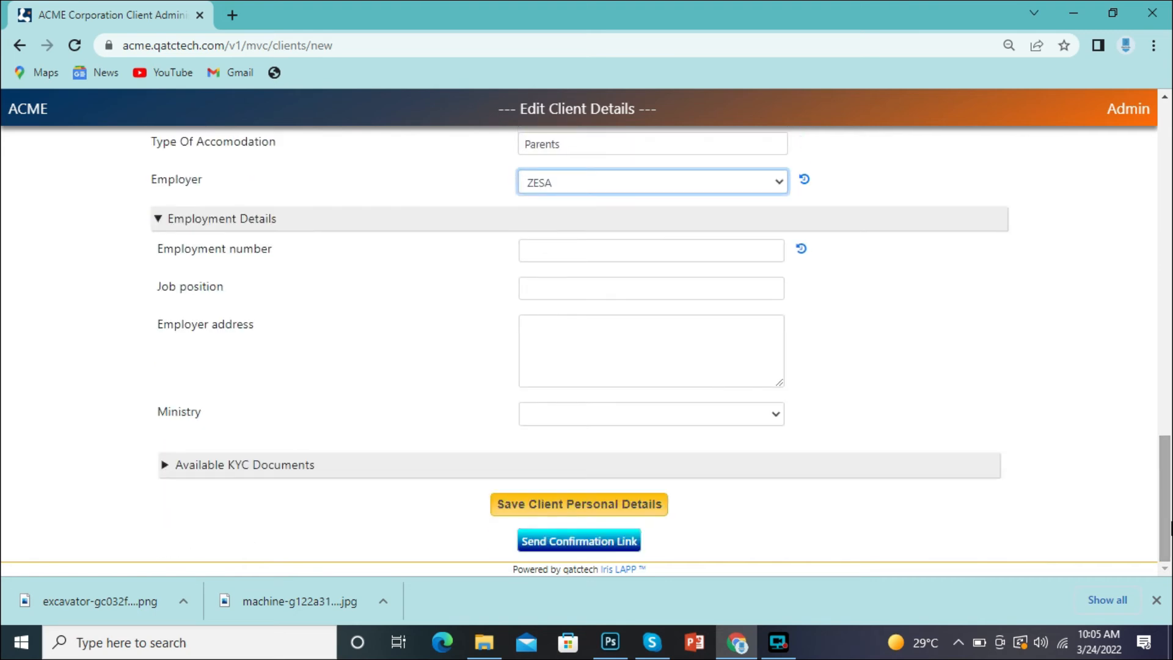
{"action": "left_click", "coordinate": [165, 467]}
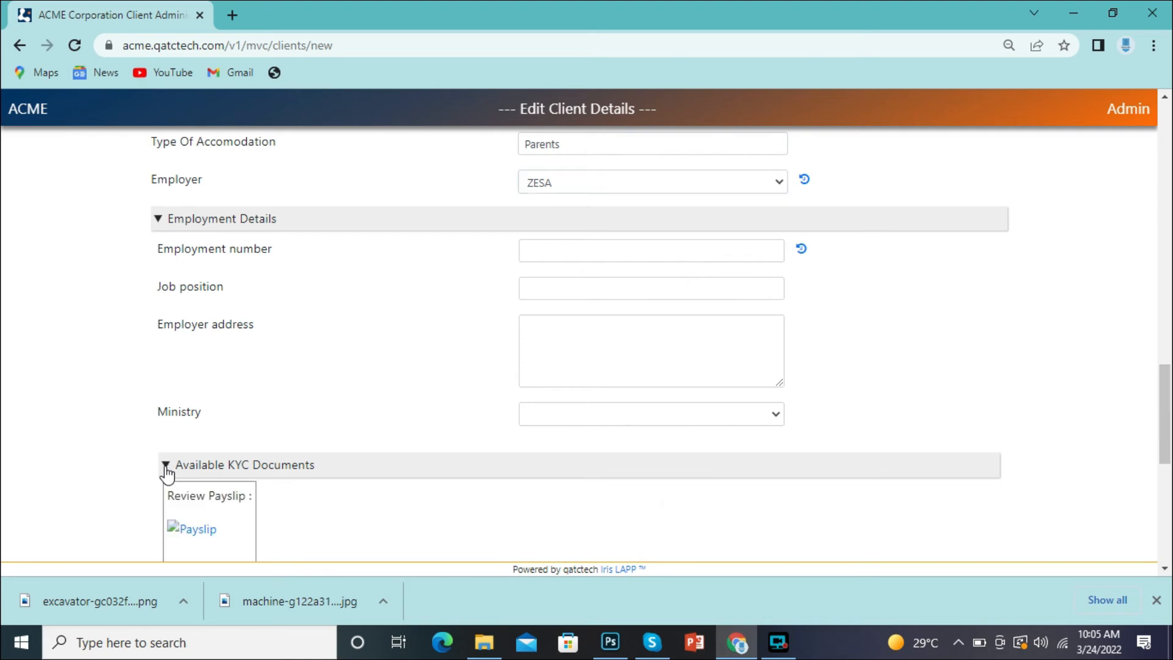
{"action": "left_click_drag", "start_coordinate": [1165, 431], "coordinate": [1170, 472]}
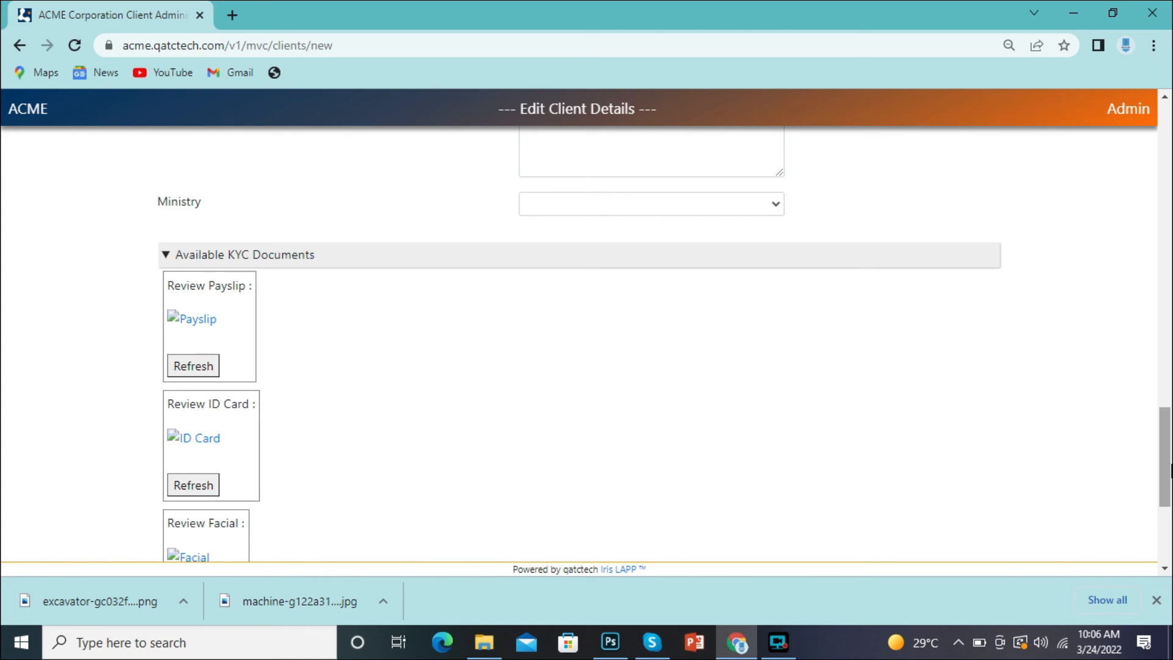
{"action": "left_click_drag", "start_coordinate": [1171, 470], "coordinate": [1171, 420]}
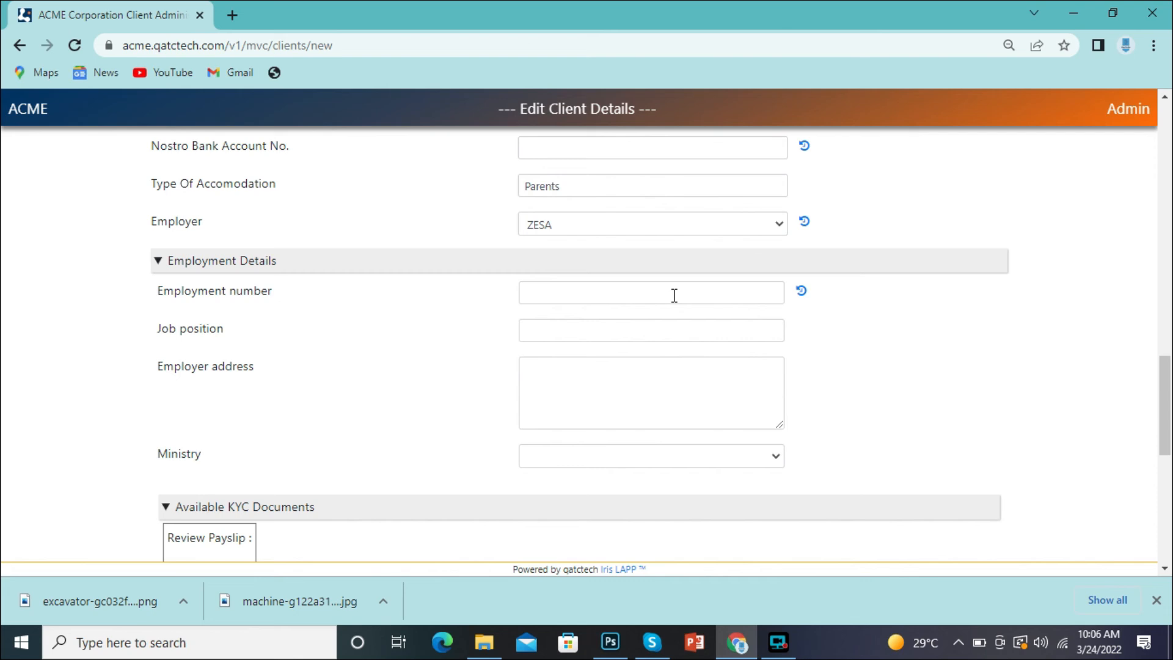
{"action": "left_click", "coordinate": [738, 227]}
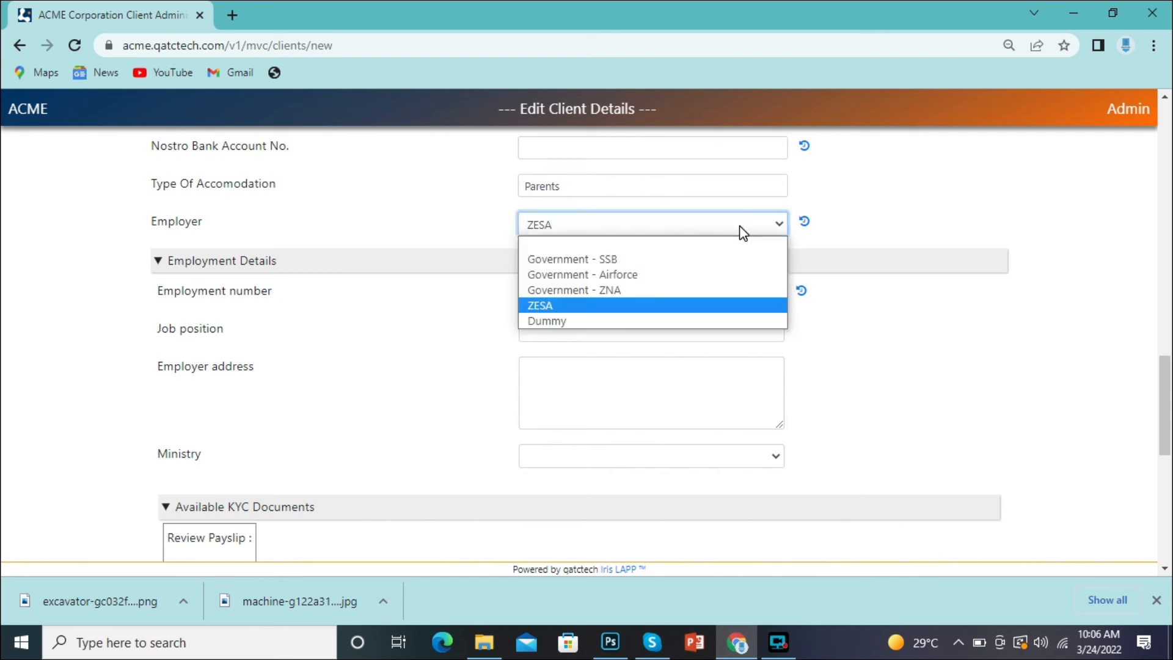
{"action": "left_click", "coordinate": [611, 260]}
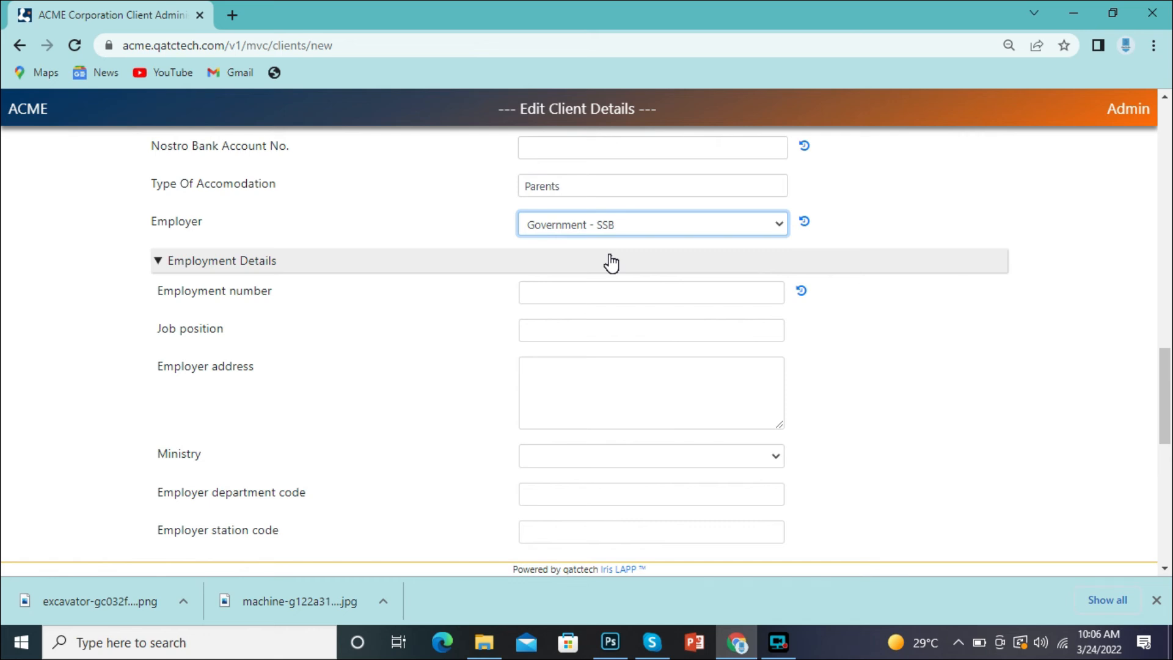
{"action": "left_click", "coordinate": [588, 226]}
{"action": "left_click", "coordinate": [557, 301]}
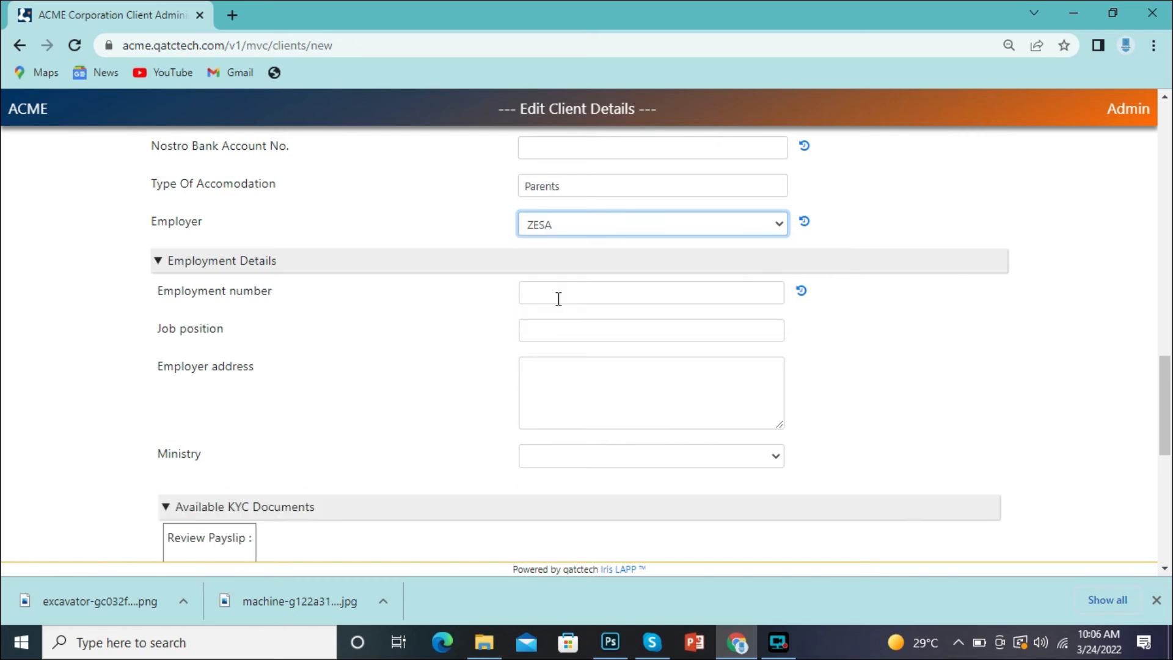
{"action": "left_click", "coordinate": [560, 297]}
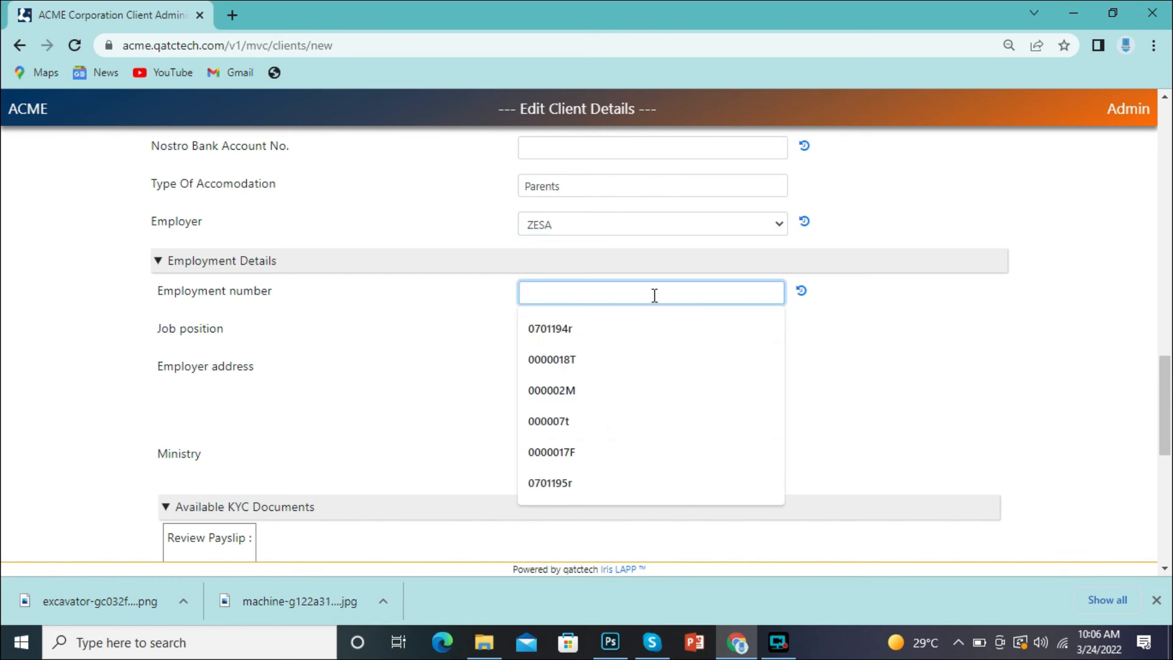
{"action": "left_click_drag", "start_coordinate": [1171, 389], "coordinate": [1171, 519]}
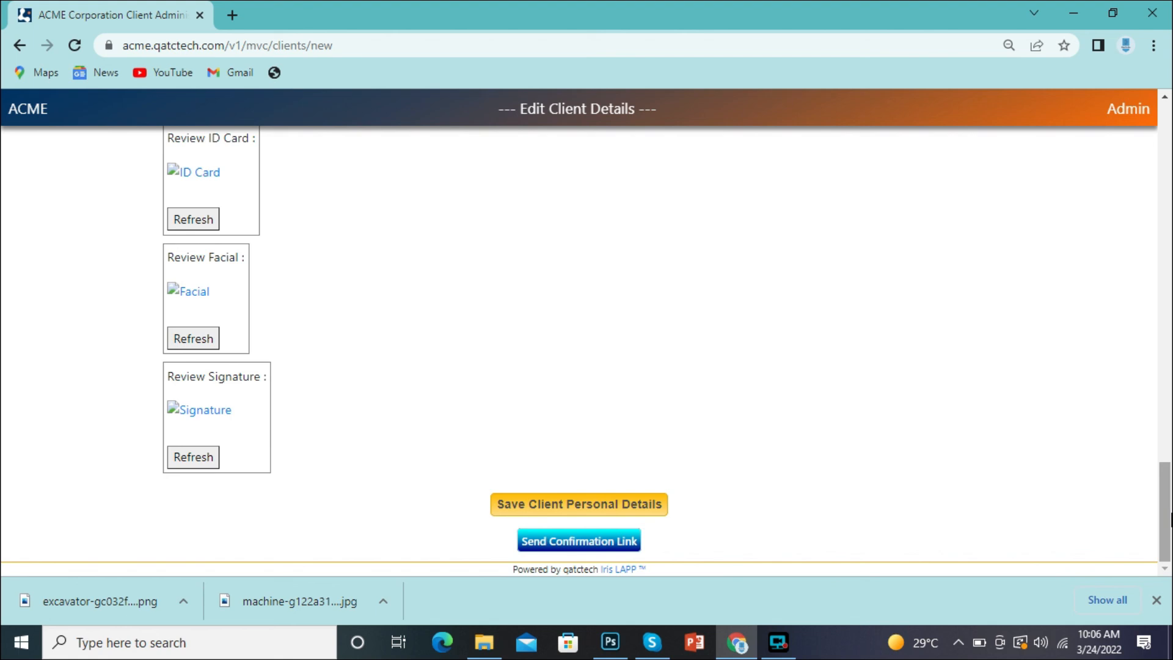
{"action": "left_click_drag", "start_coordinate": [1169, 519], "coordinate": [1146, 220]}
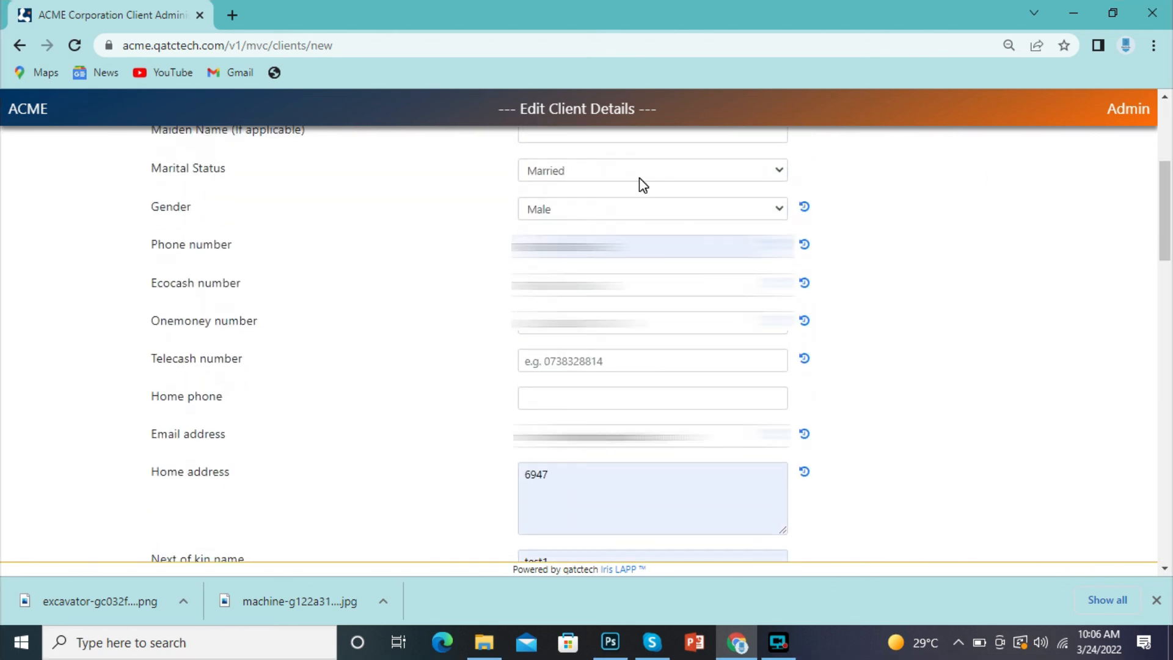
{"action": "left_click", "coordinate": [503, 246]}
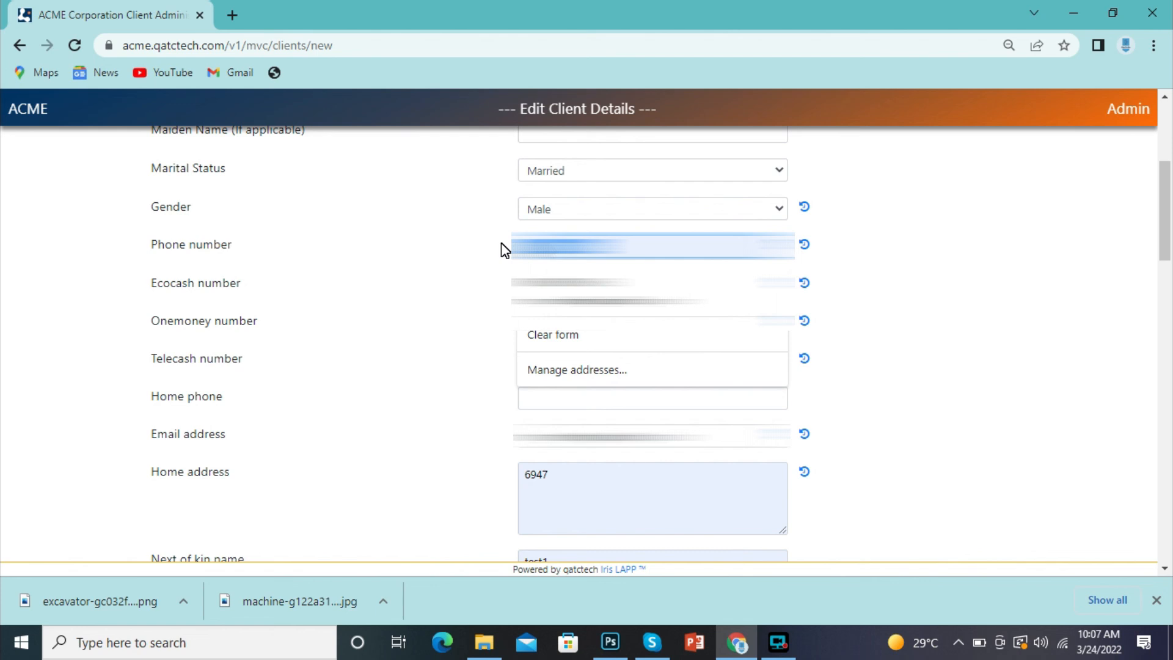
{"action": "left_click_drag", "start_coordinate": [1162, 196], "coordinate": [1168, 346]}
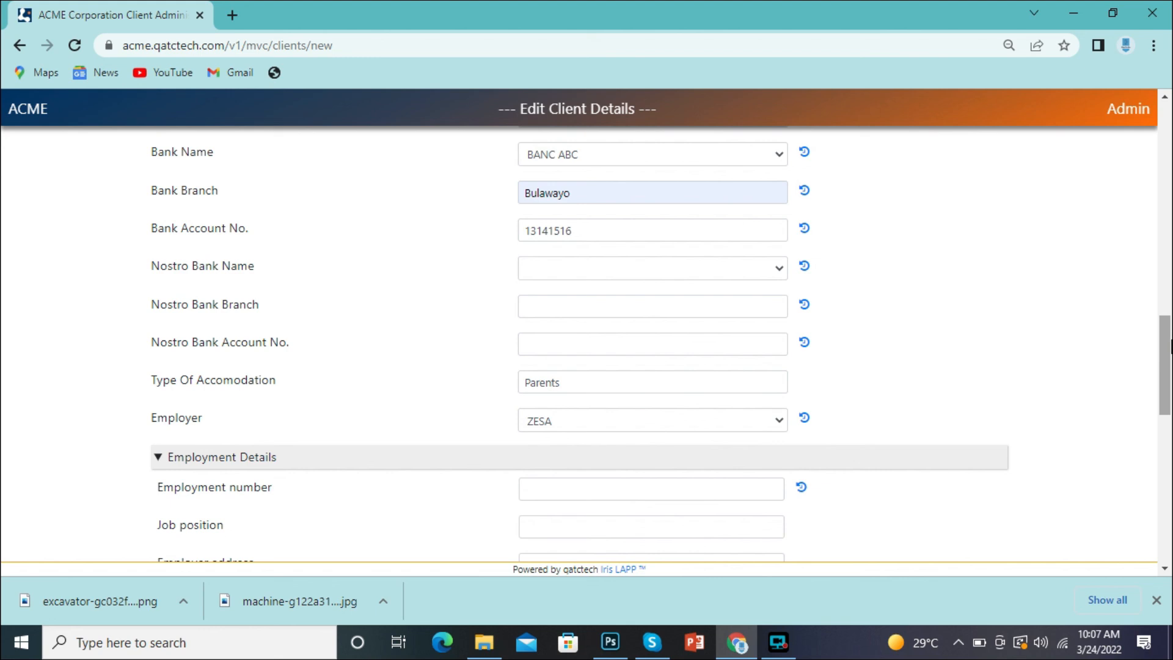
{"action": "left_click_drag", "start_coordinate": [1171, 347], "coordinate": [1170, 425]}
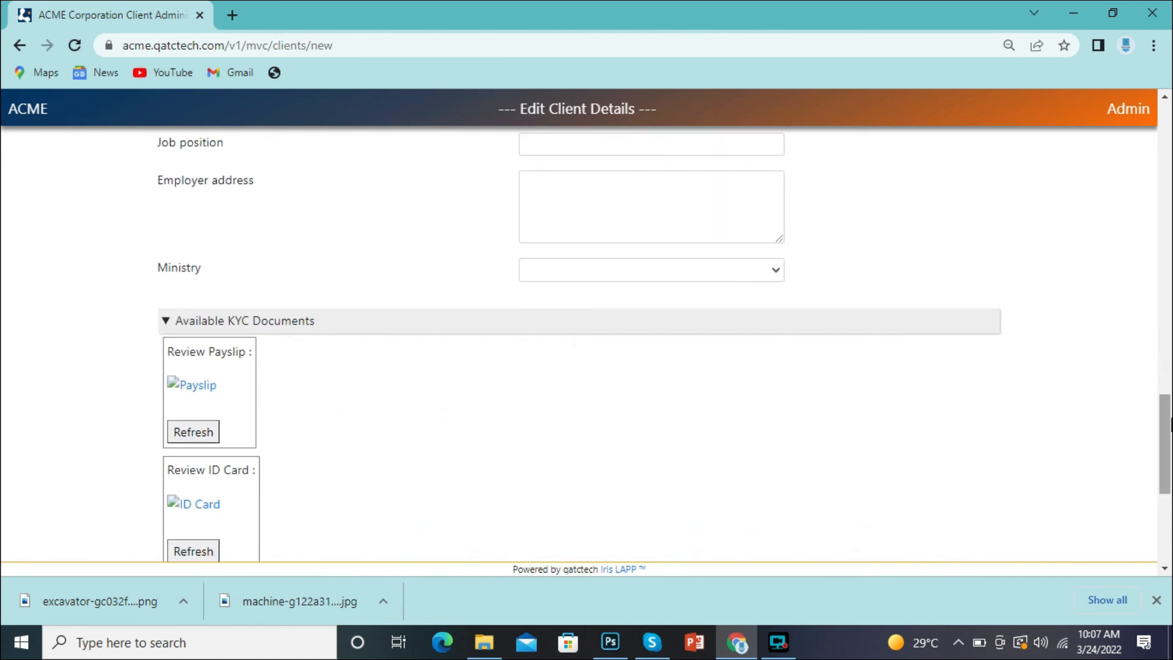